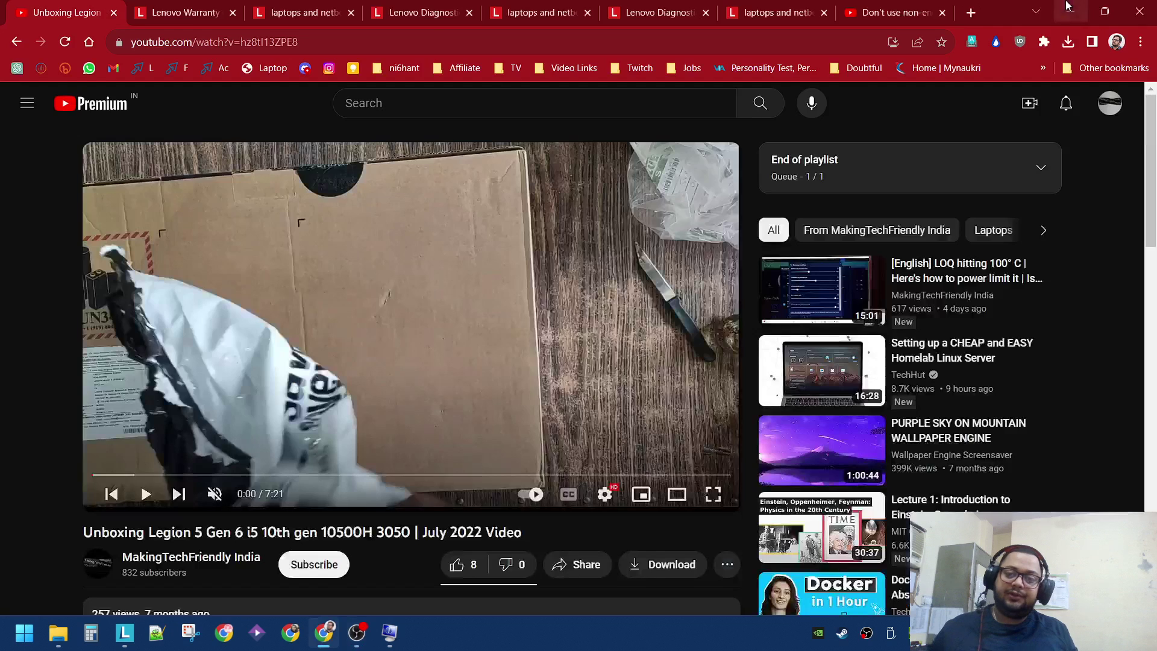
Step: Look over the new-laptop playlist tab, then close it to return to Lenovo's Custom Scan page
click(922, 7)
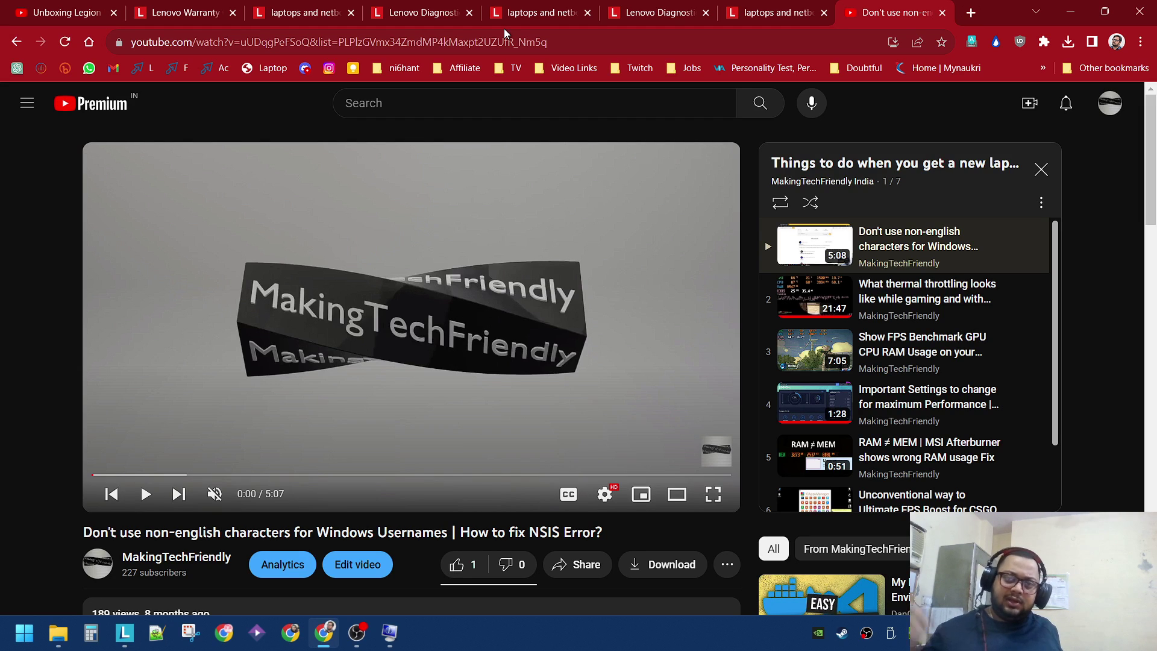
scroll(937, 356, down, 2)
scroll(937, 355, up, 2)
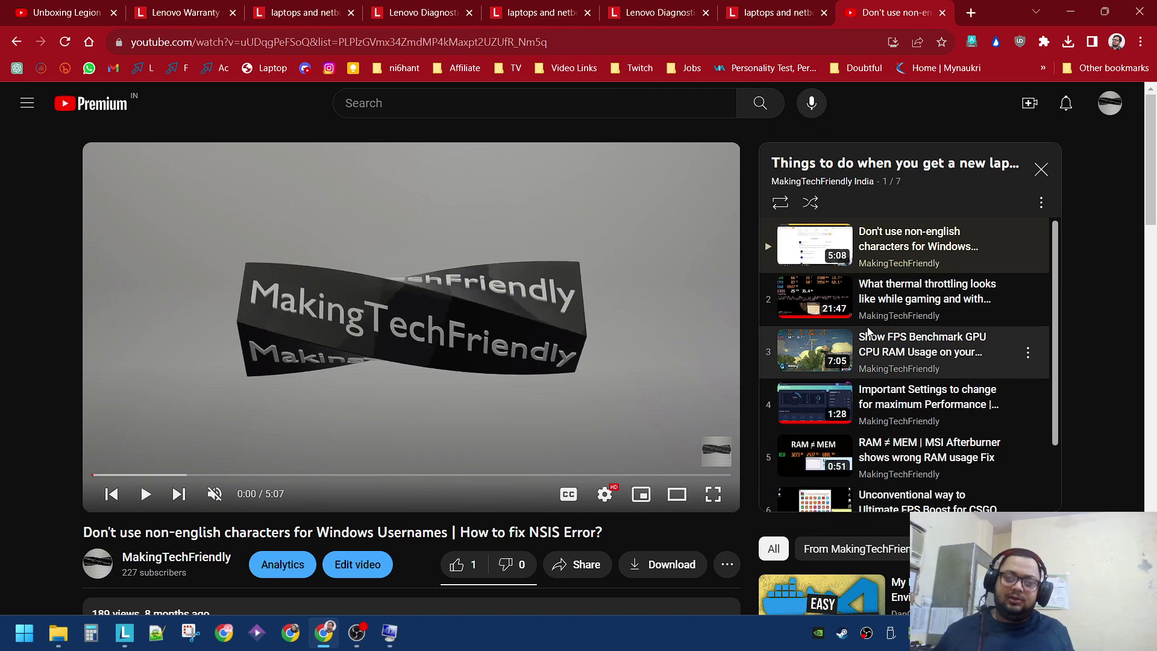
click(943, 12)
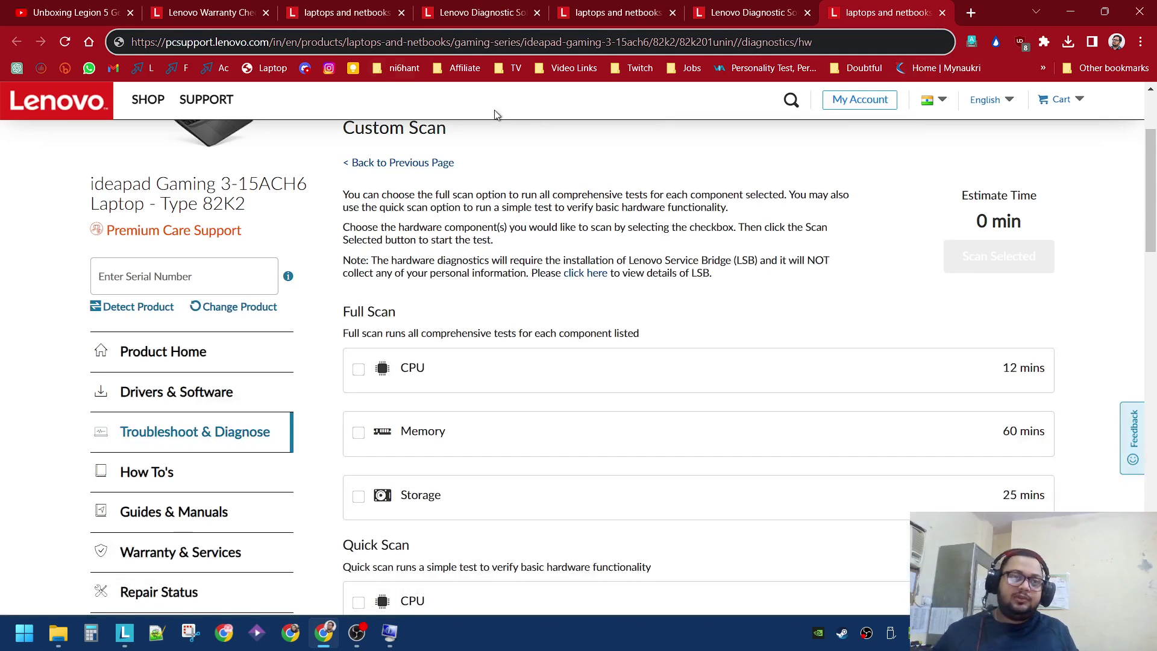
Step: Skip the Legion 5 unboxing video through 6:01 and 6:32 to 7:04, then close its tab
click(80, 10)
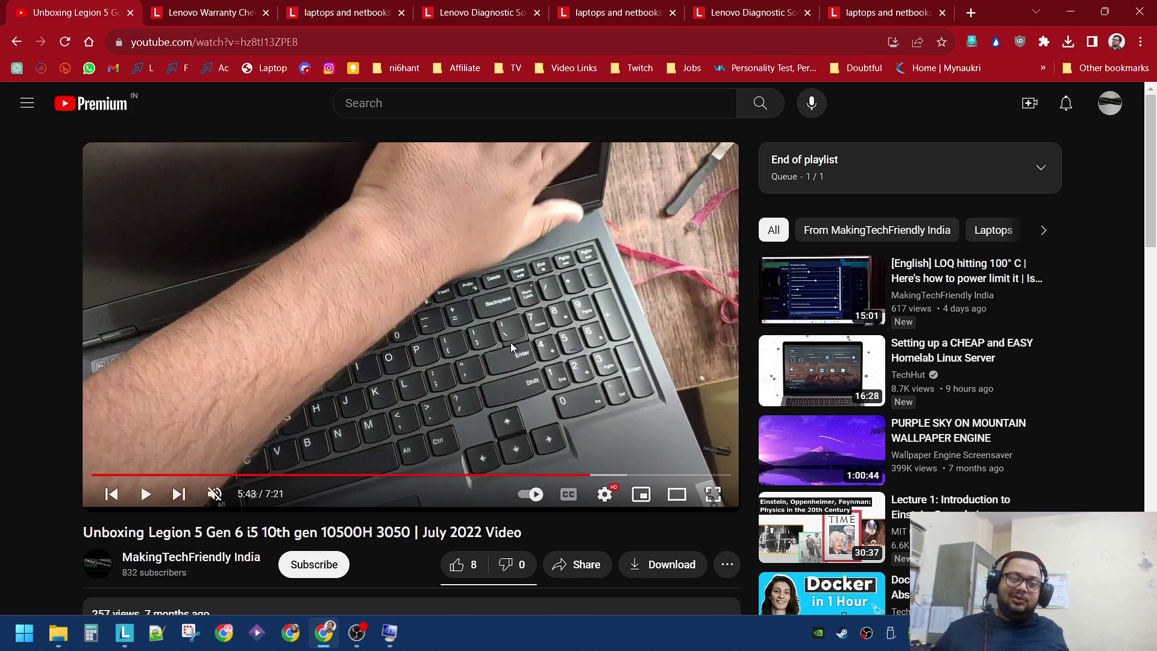
click(616, 476)
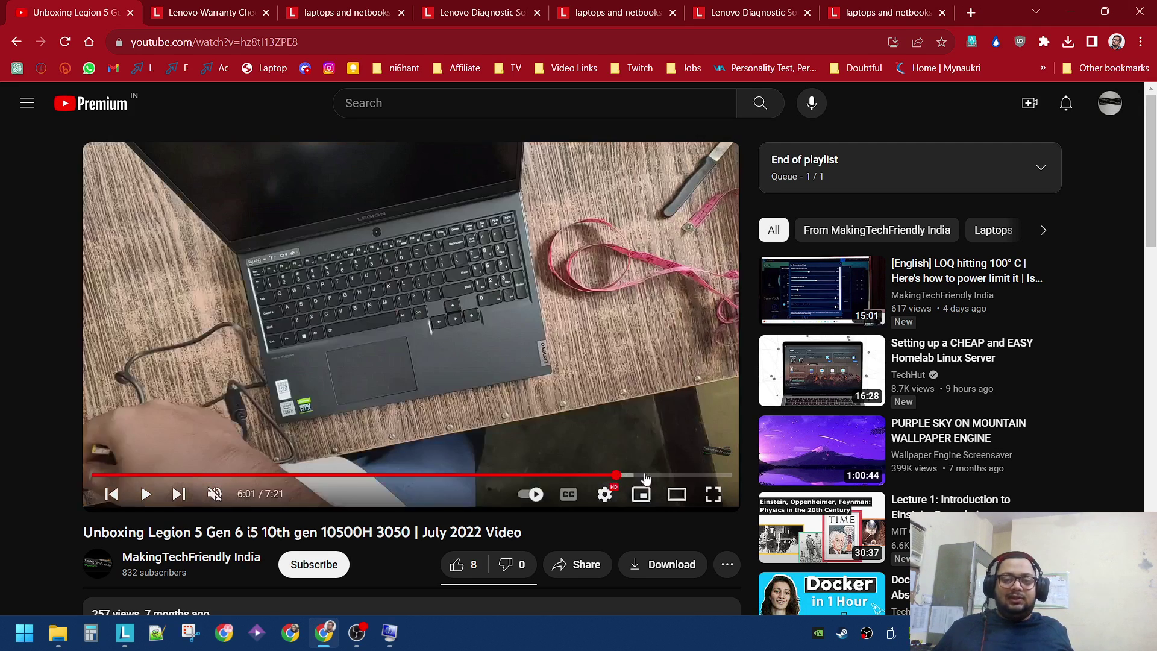
click(642, 475)
click(663, 476)
click(706, 475)
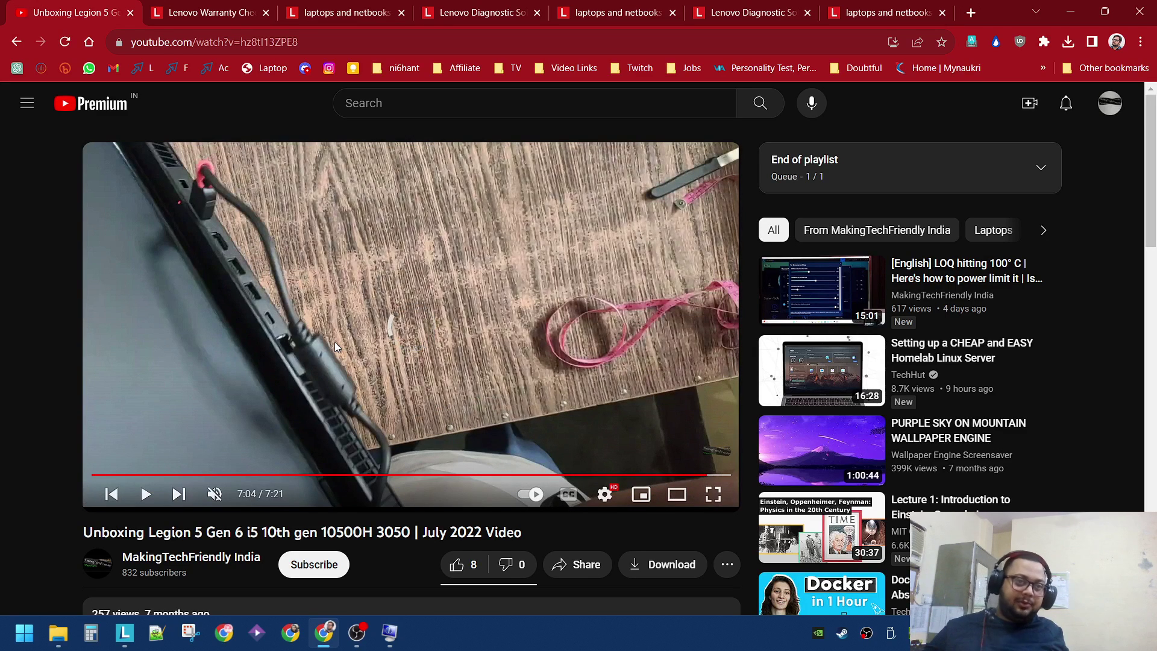
click(130, 13)
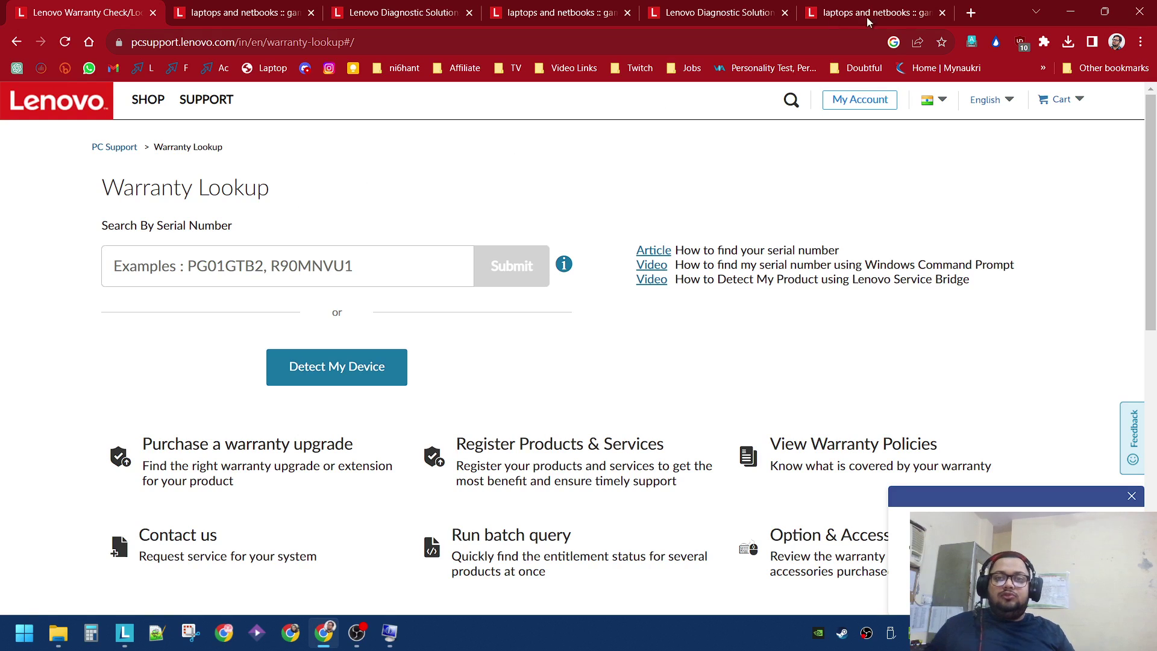
click(970, 13)
text(len)
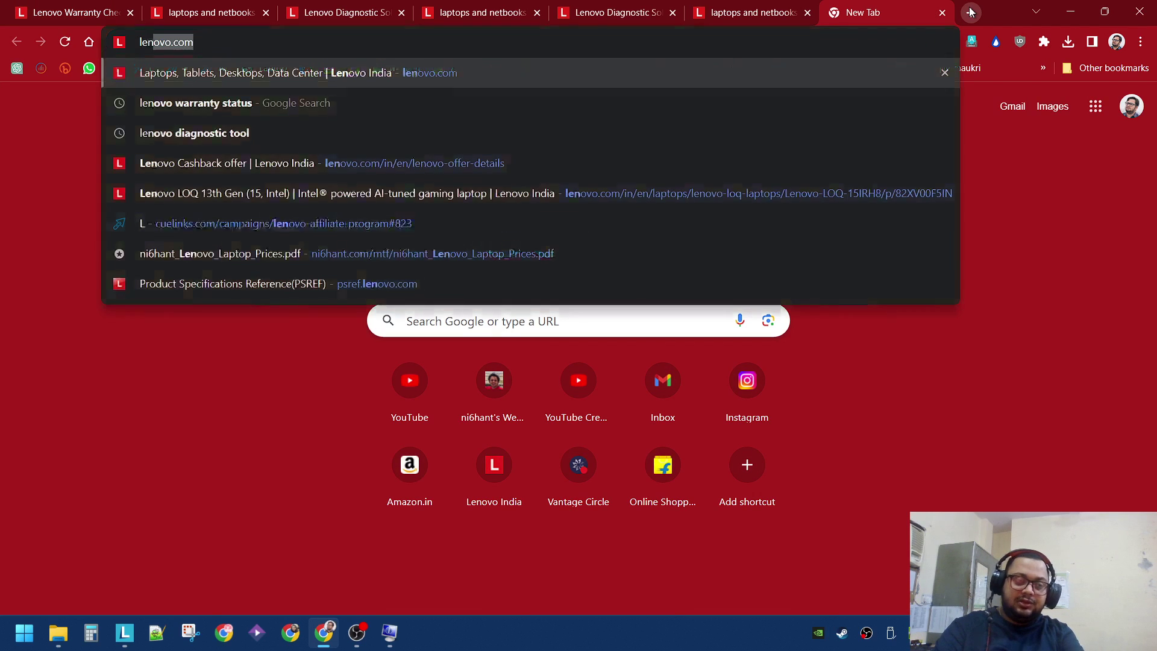
text(ovo)
key(Return)
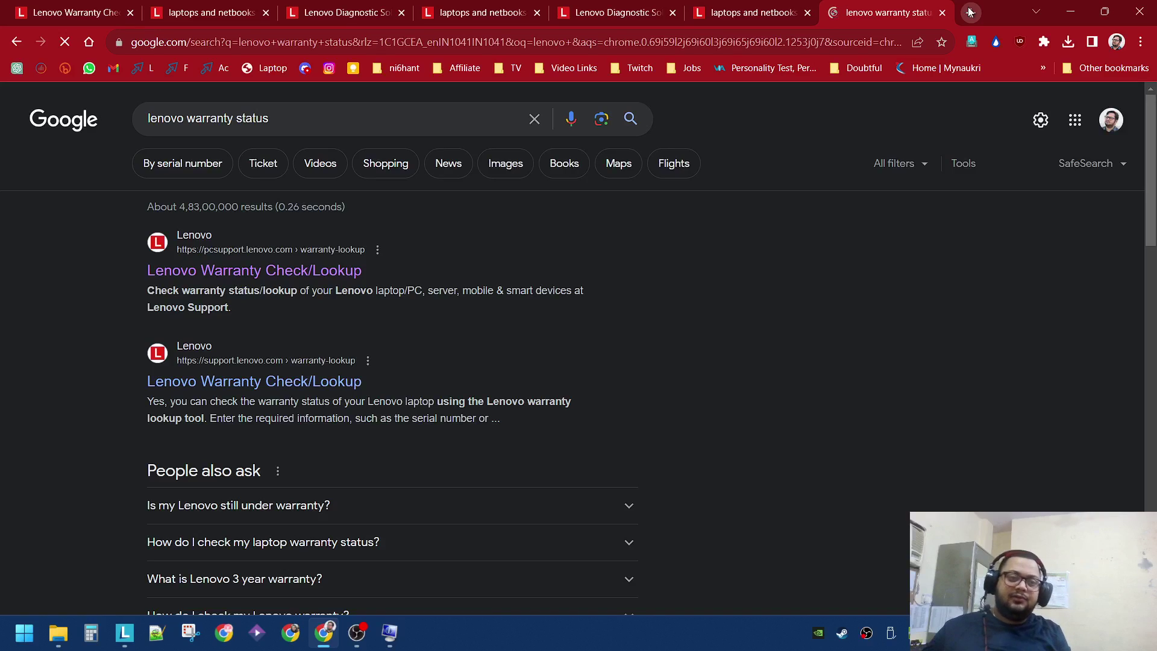
click(943, 15)
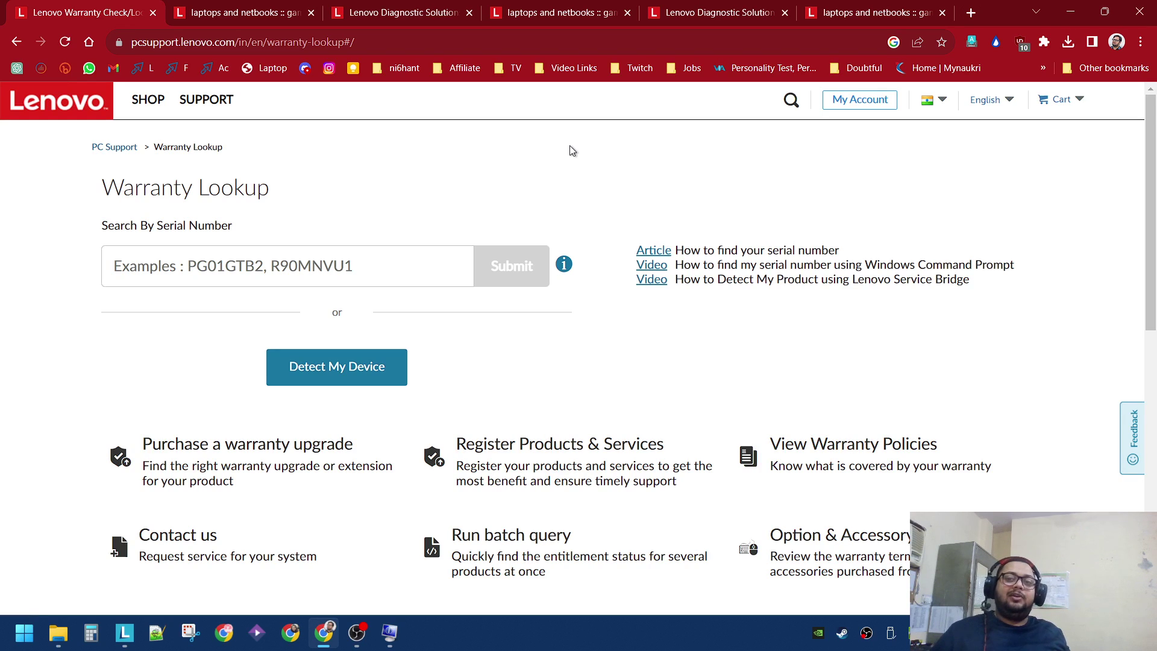
Step: In a new tab, load YouTube and go to the MakingTechFriendly India channel's videos page
click(974, 6)
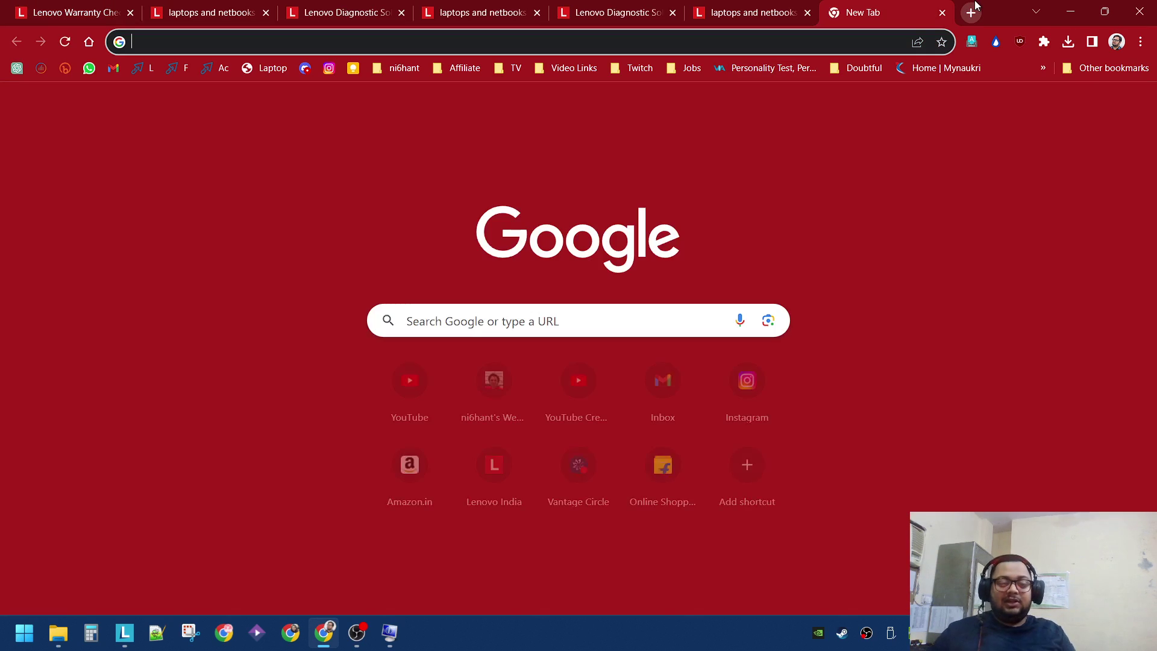
text(youtube.com)
key(Return)
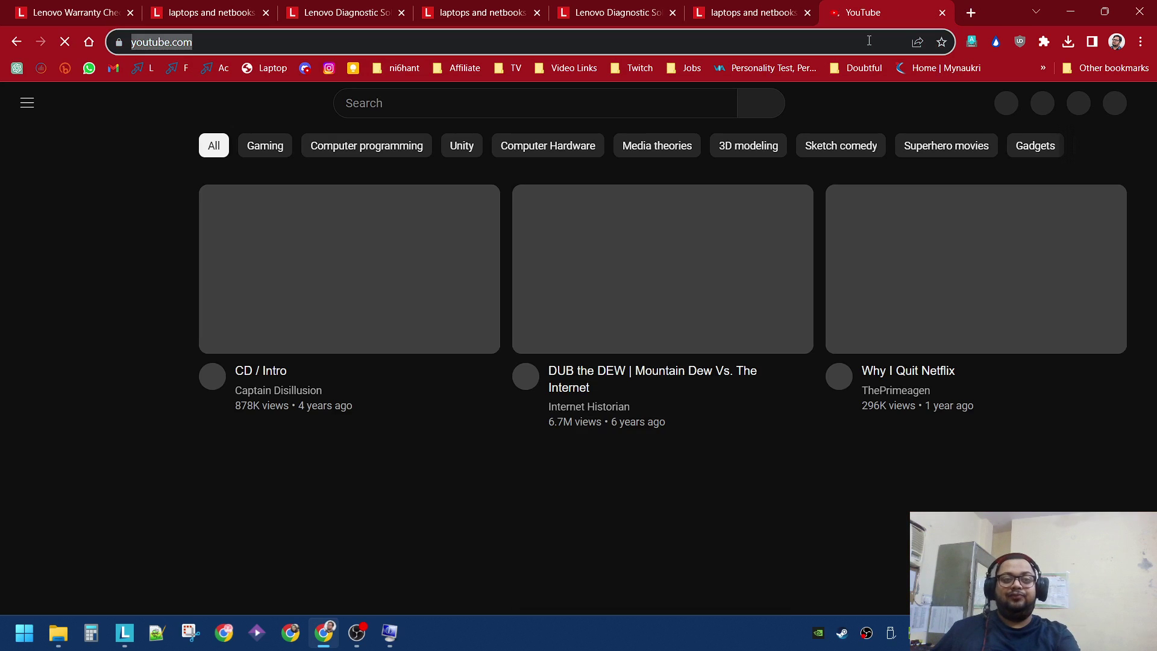
text(@ma)
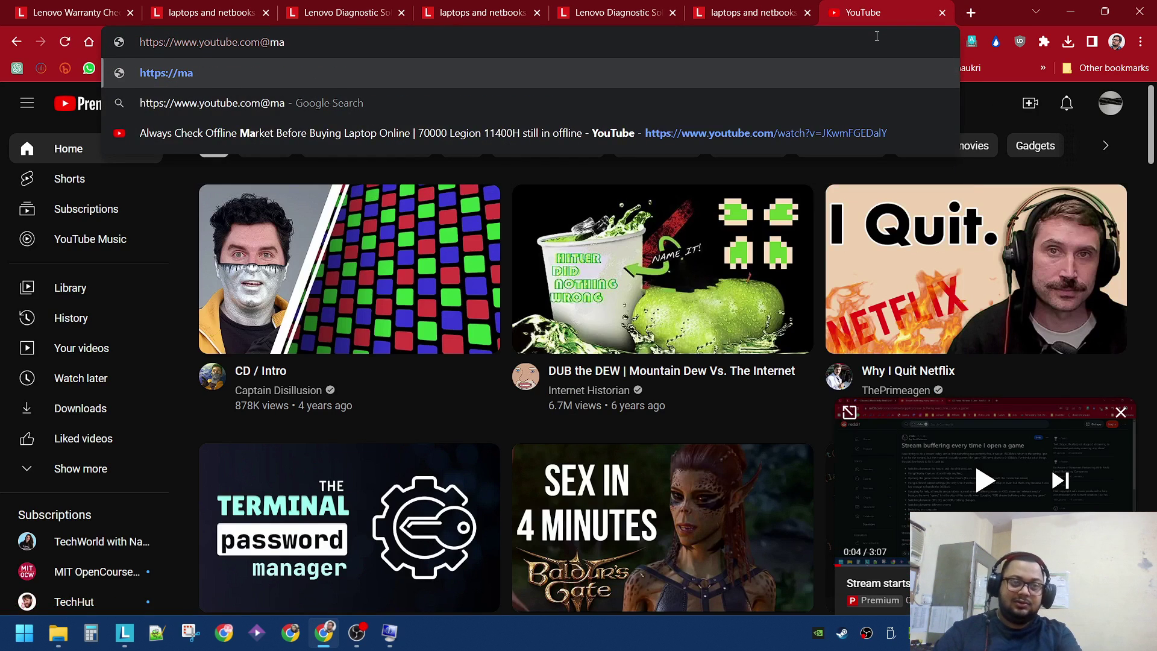
key(BackSpace)
key(BackSpace)
key(BackSpace)
text(/)
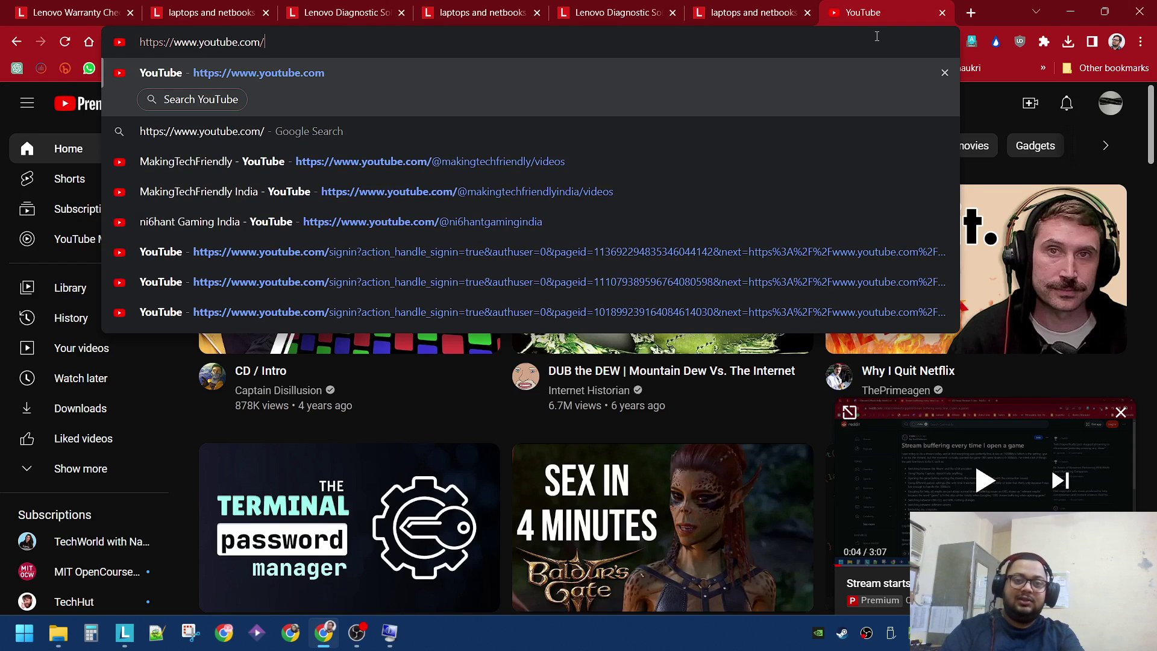
key(Down)
key(Down)
key(Return)
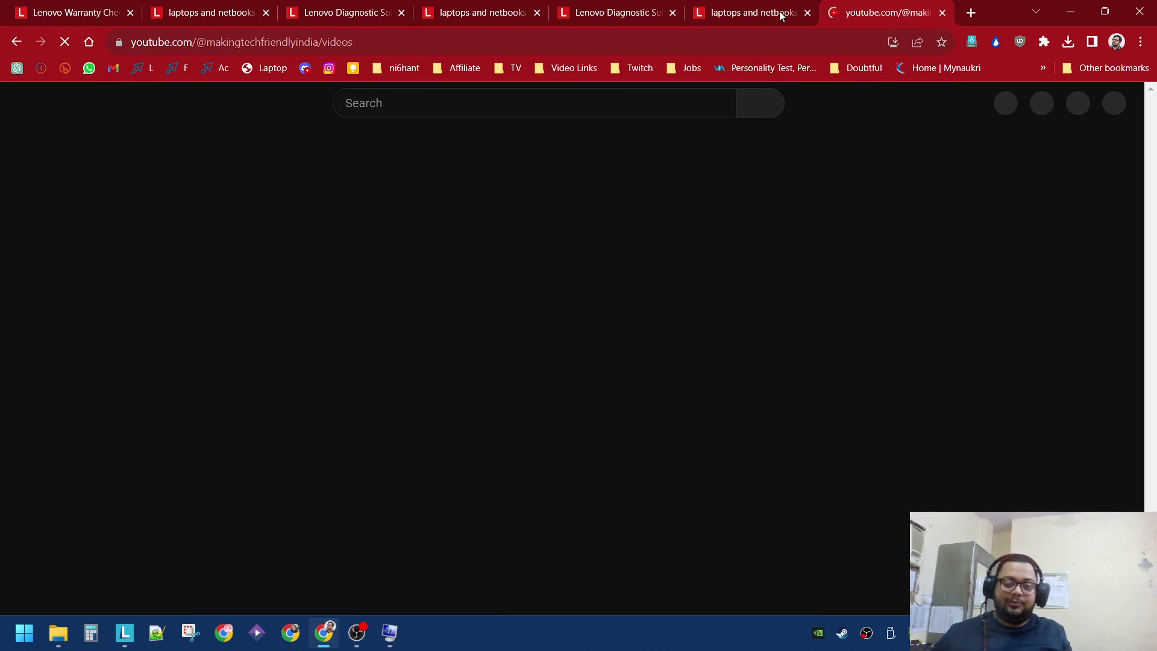
Step: Search the channel's videos for 'refund' and play the complete refund video
scroll(618, 472, down, 3)
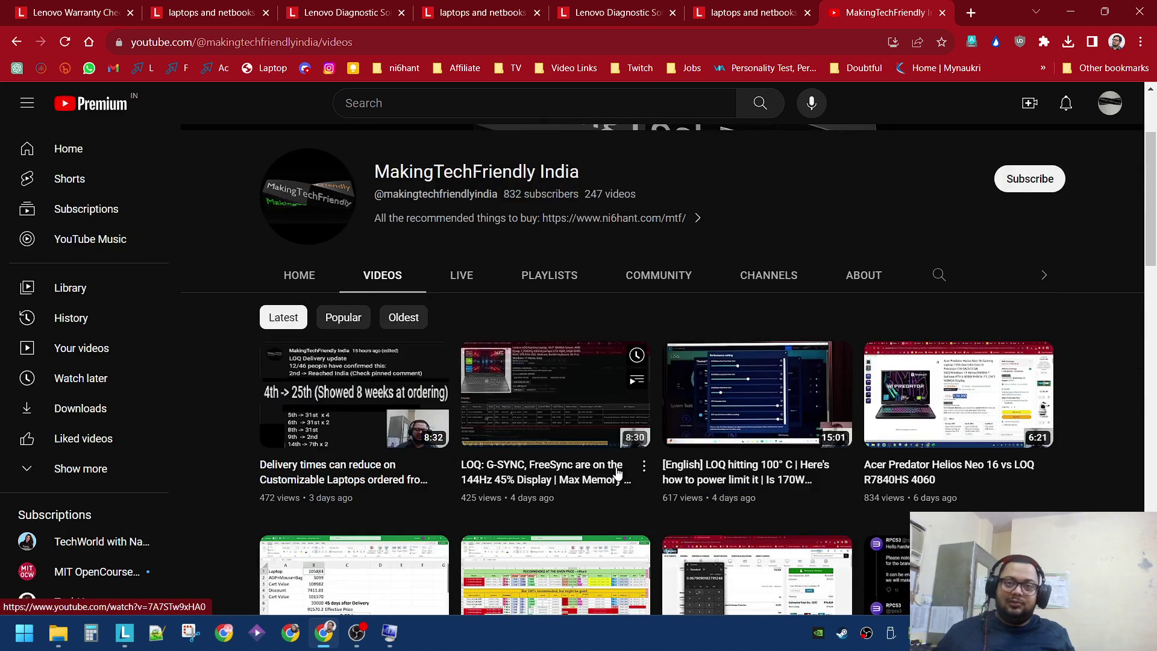
click(938, 278)
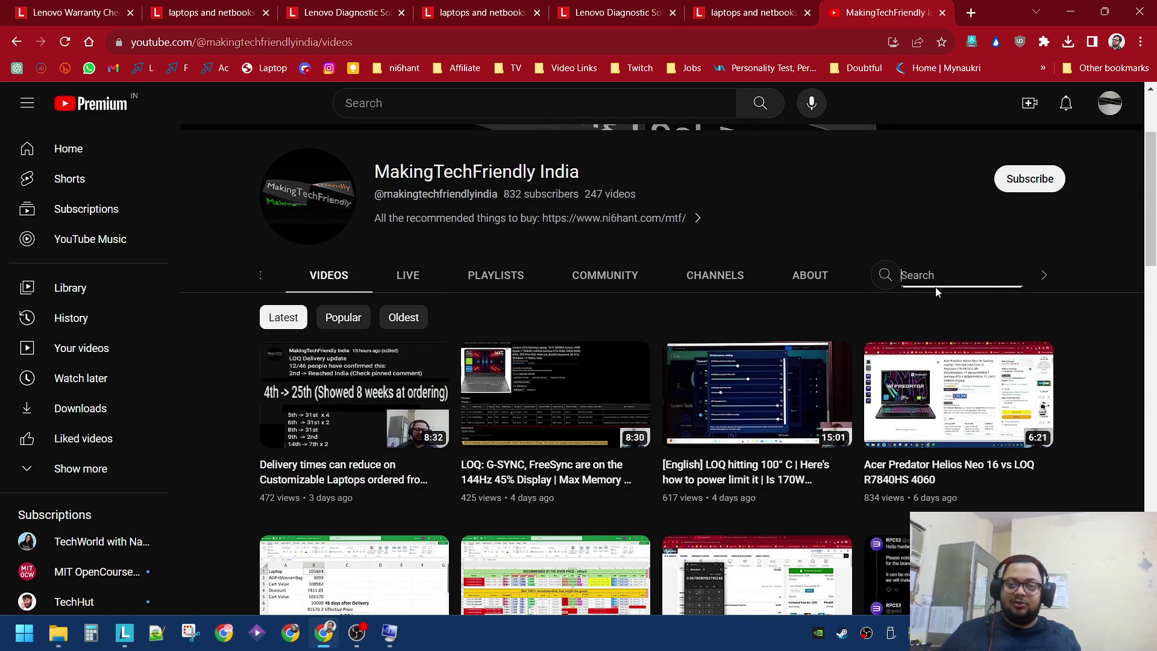
text(refund)
key(Return)
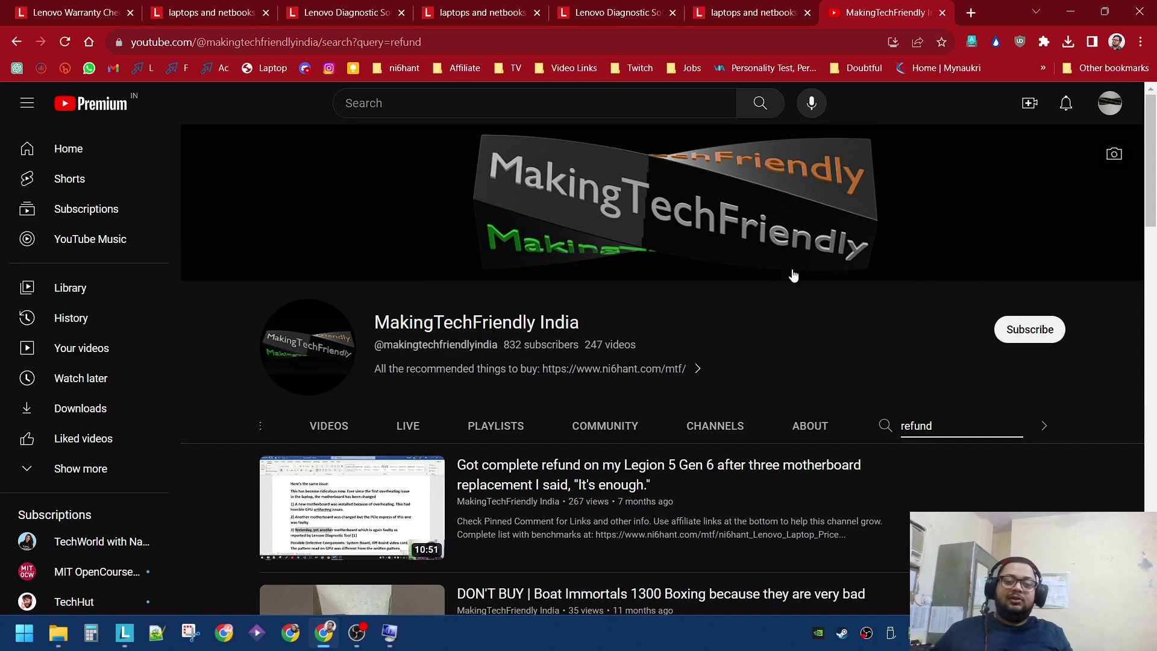
click(358, 509)
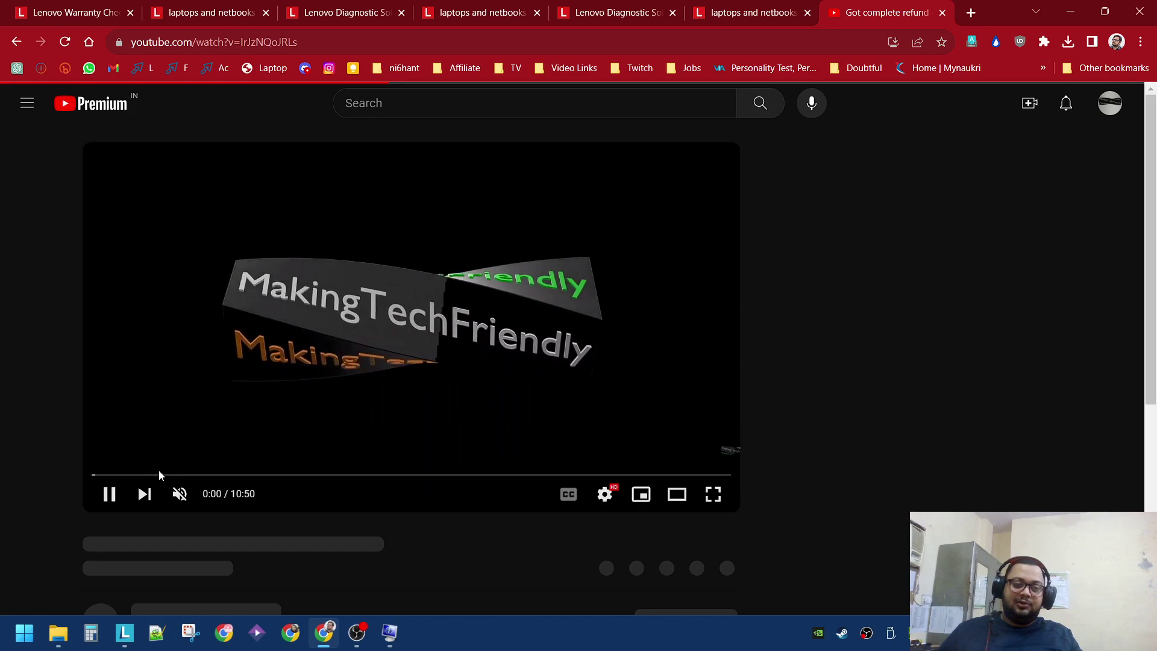
Step: Skip the refund video ahead through 1:47, 2:04, 3:48 and 4:17 to about 5:16
click(156, 475)
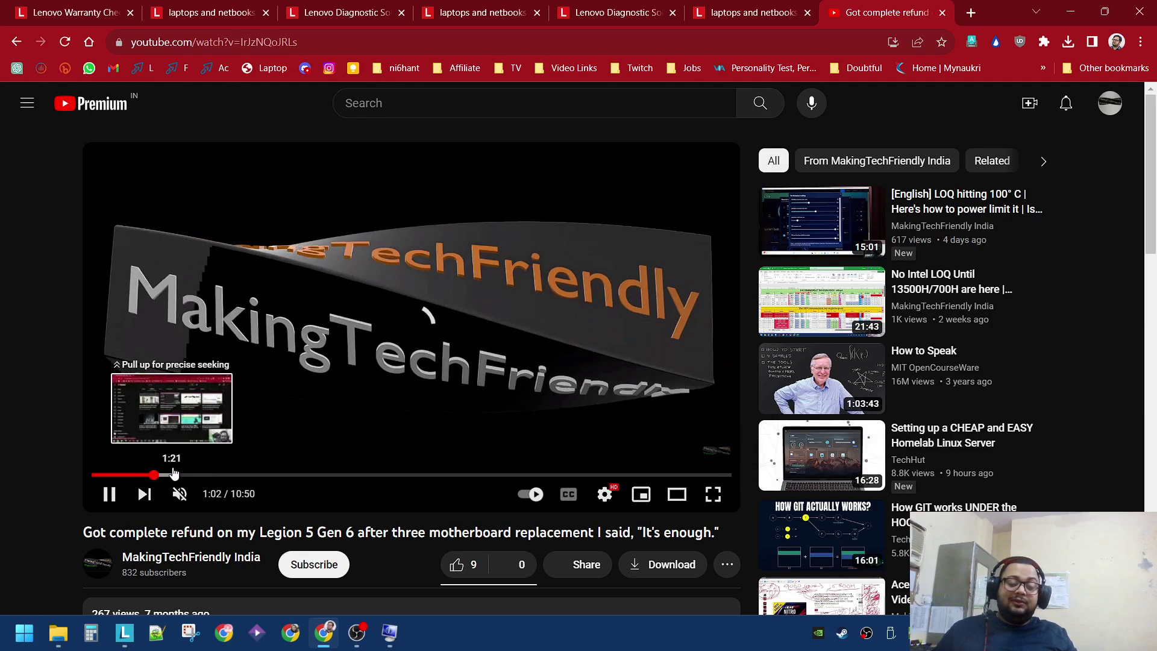
click(199, 476)
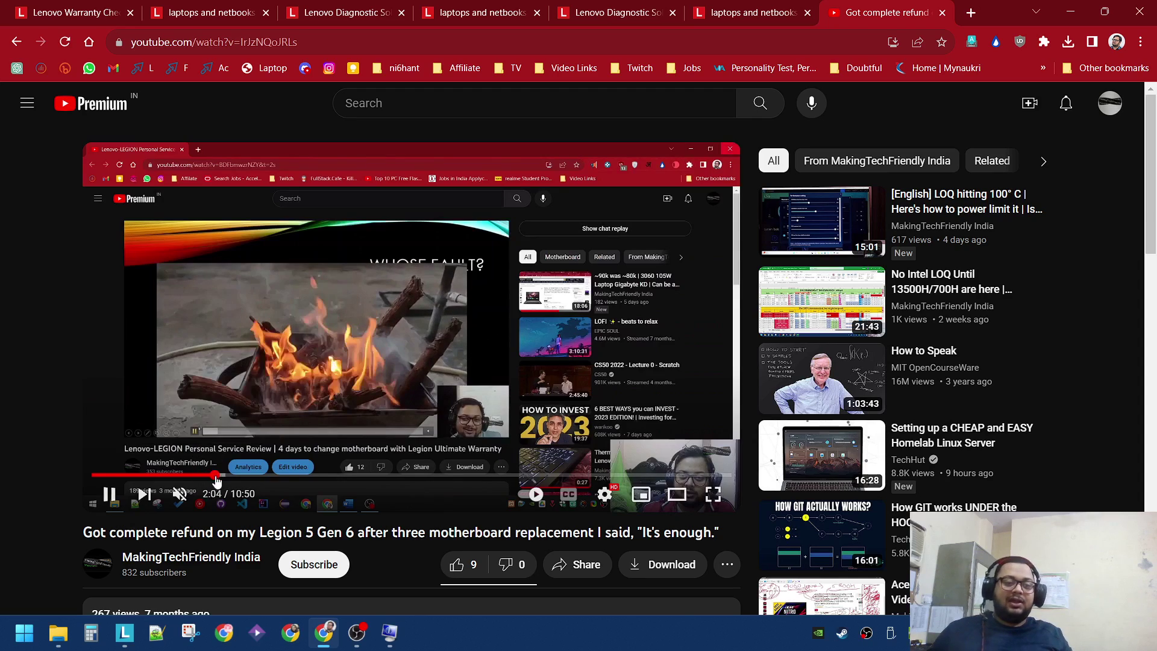
click(214, 475)
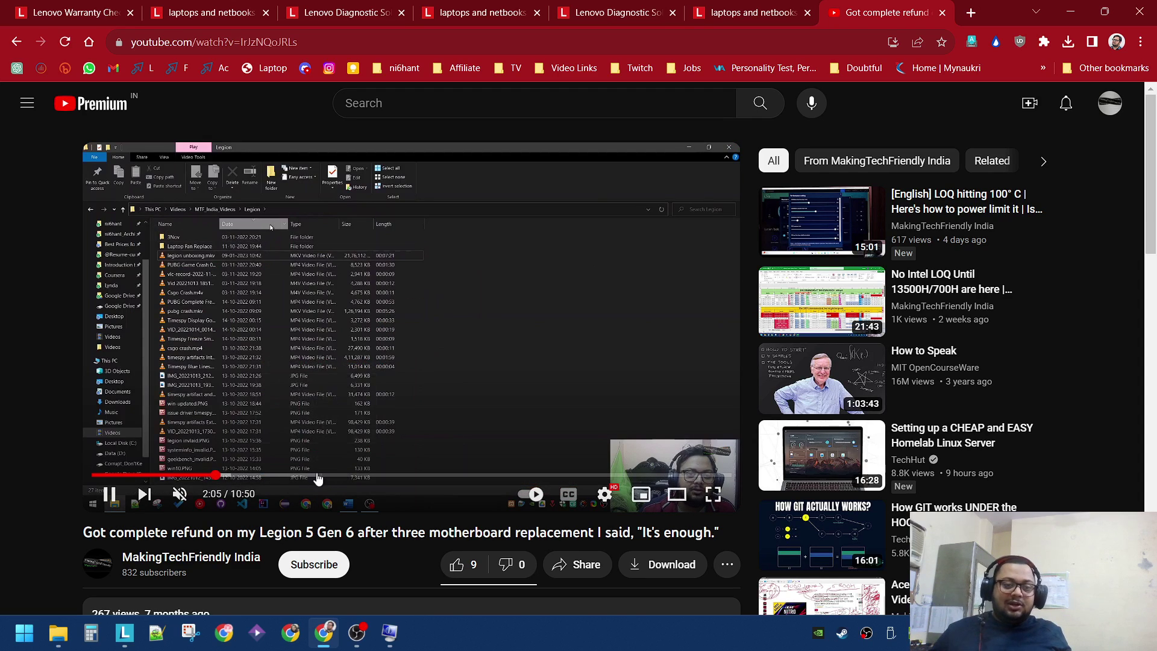
click(317, 476)
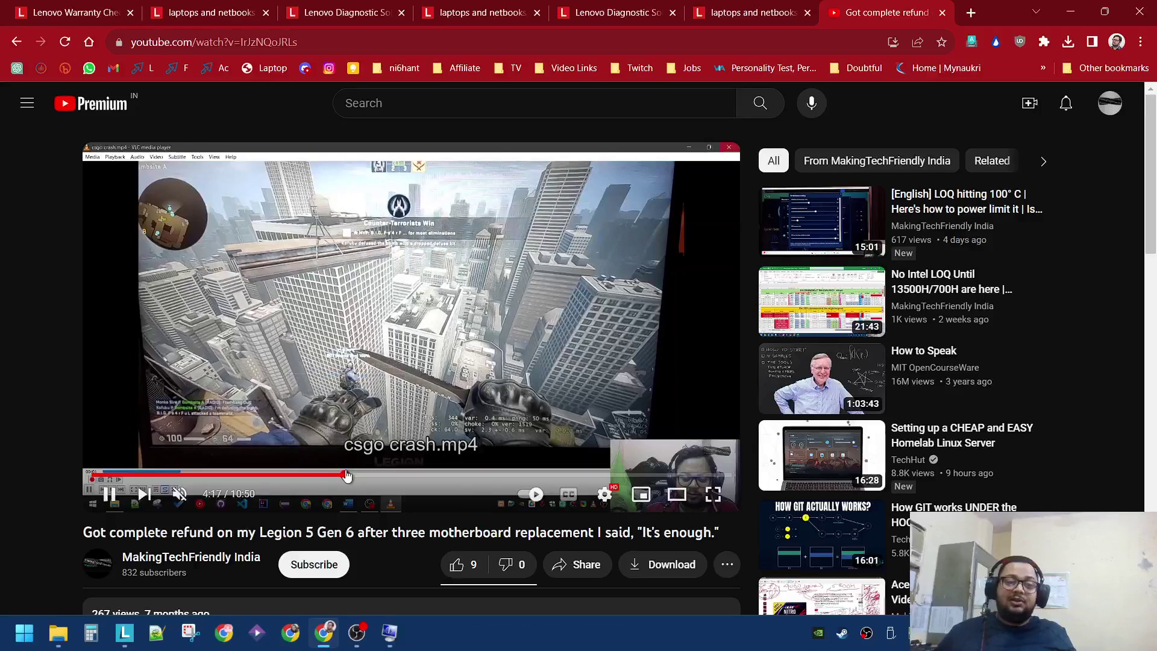
click(344, 475)
click(400, 474)
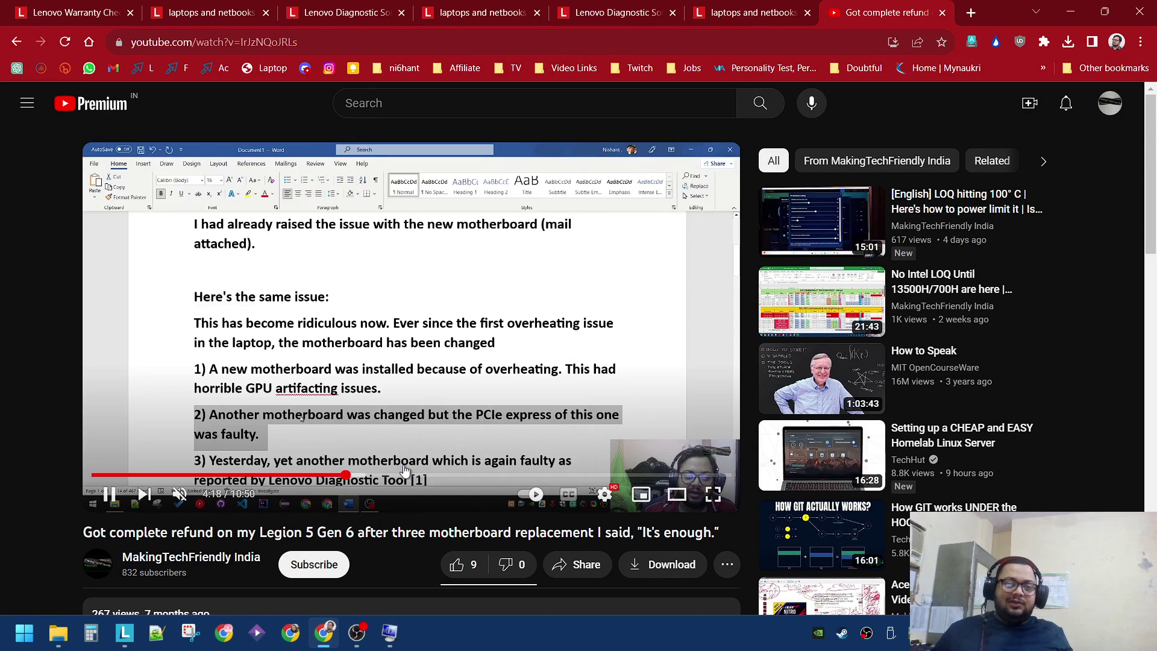
Step: Pause and rewind the video three times by 5 seconds, then return to Warranty Lookup
key(space)
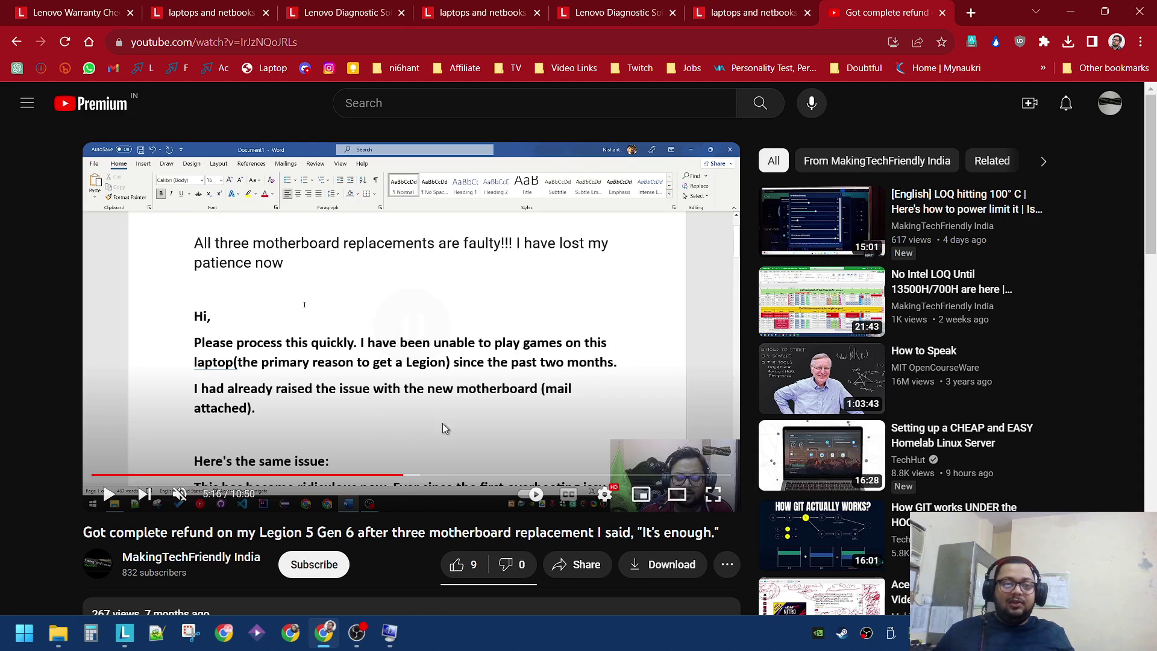
key(Left)
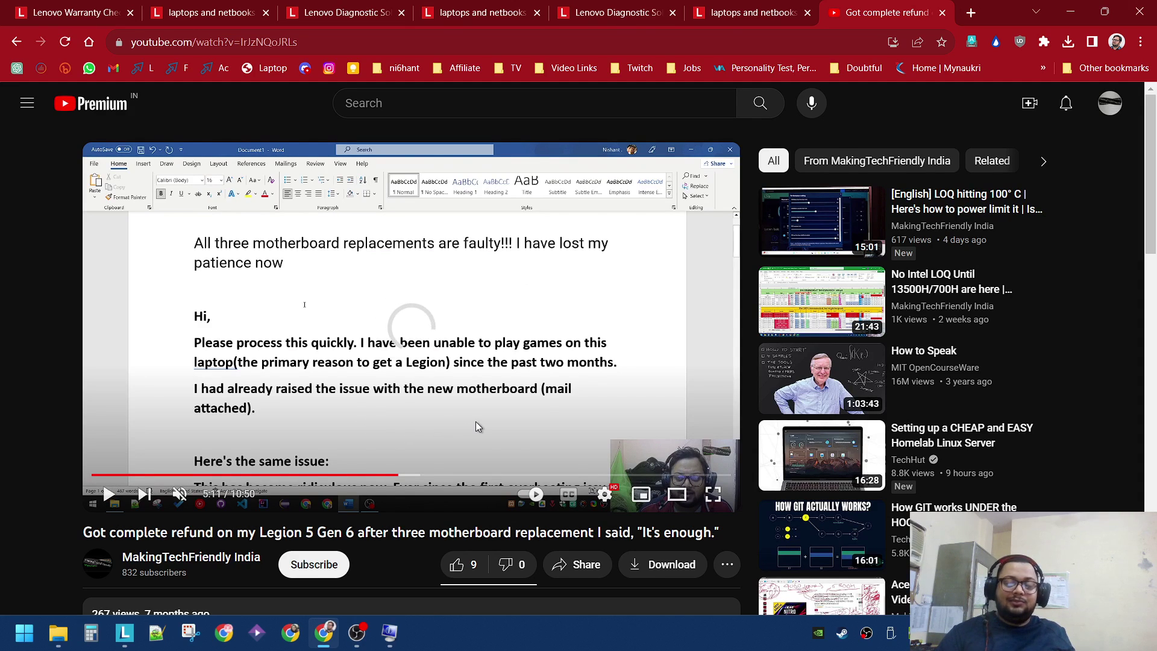
key(Left)
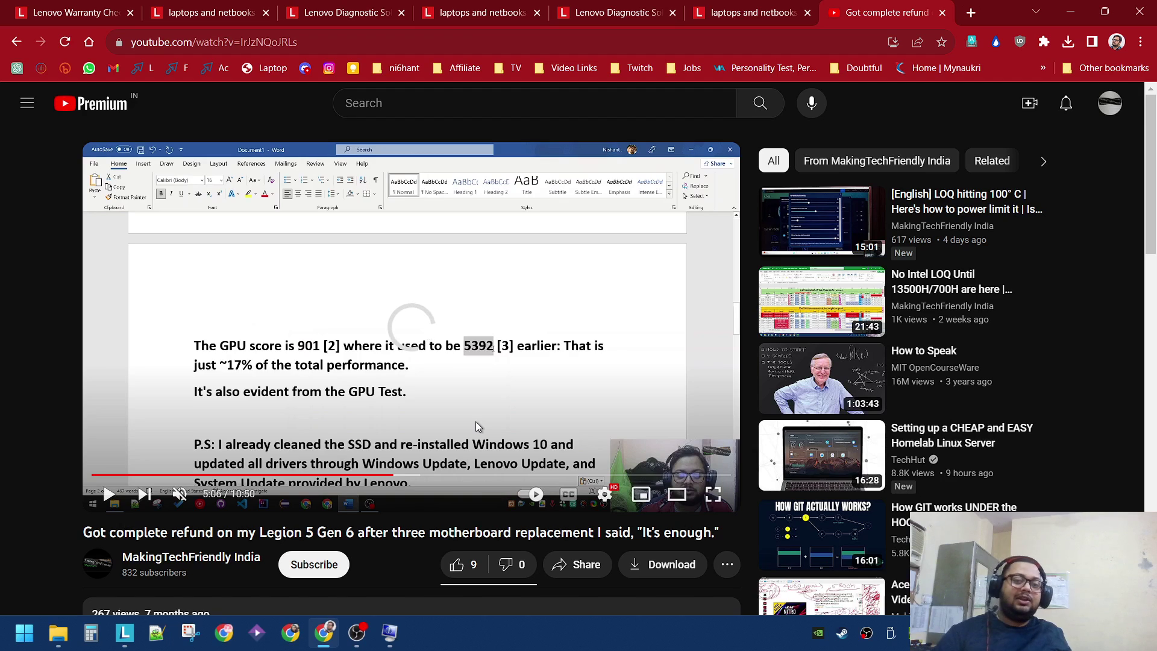
key(Left)
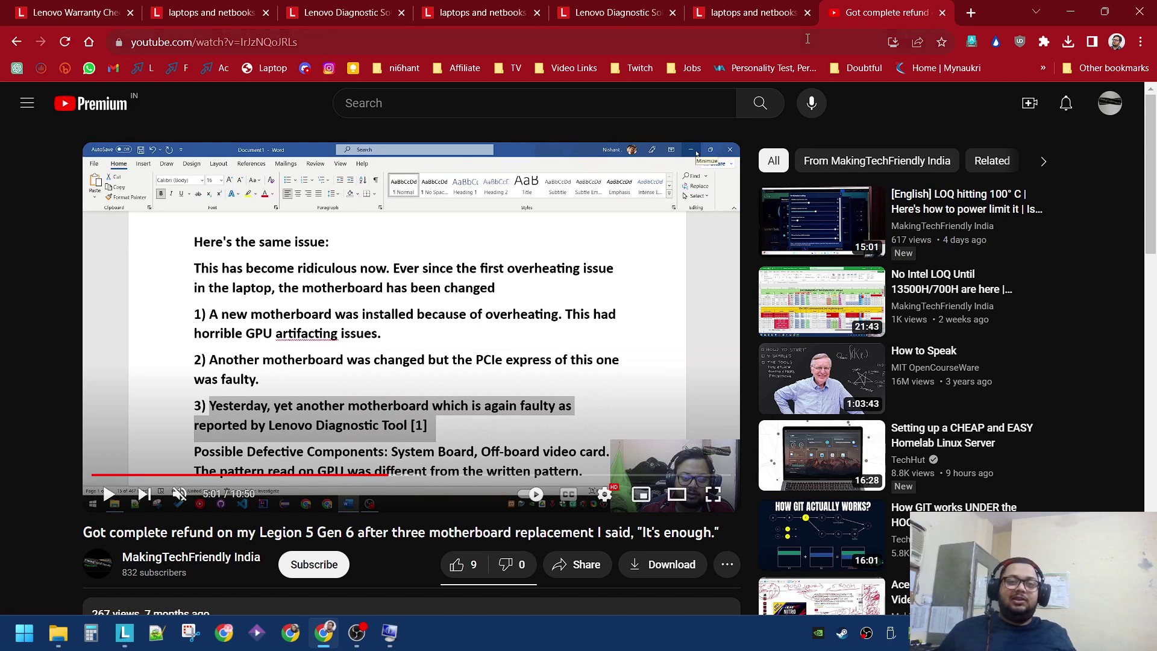
click(109, 5)
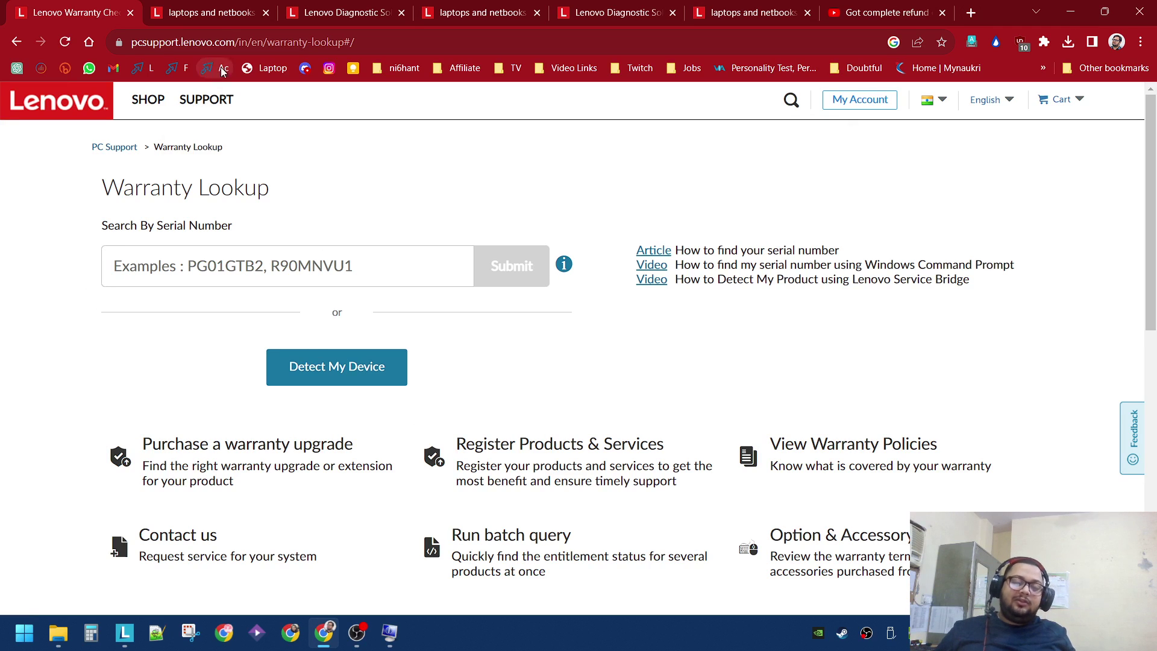
Step: Look over the Troubleshoot & Diagnose page and the Lenovo Diagnostics downloads page
click(227, 11)
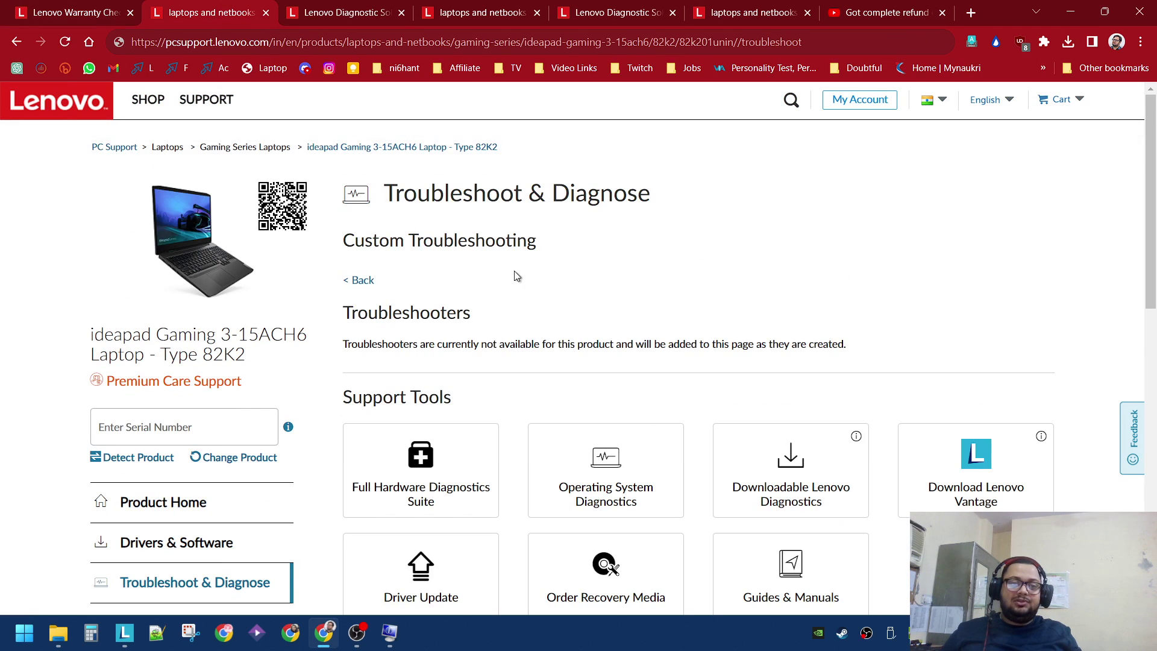
scroll(572, 356, down, 3)
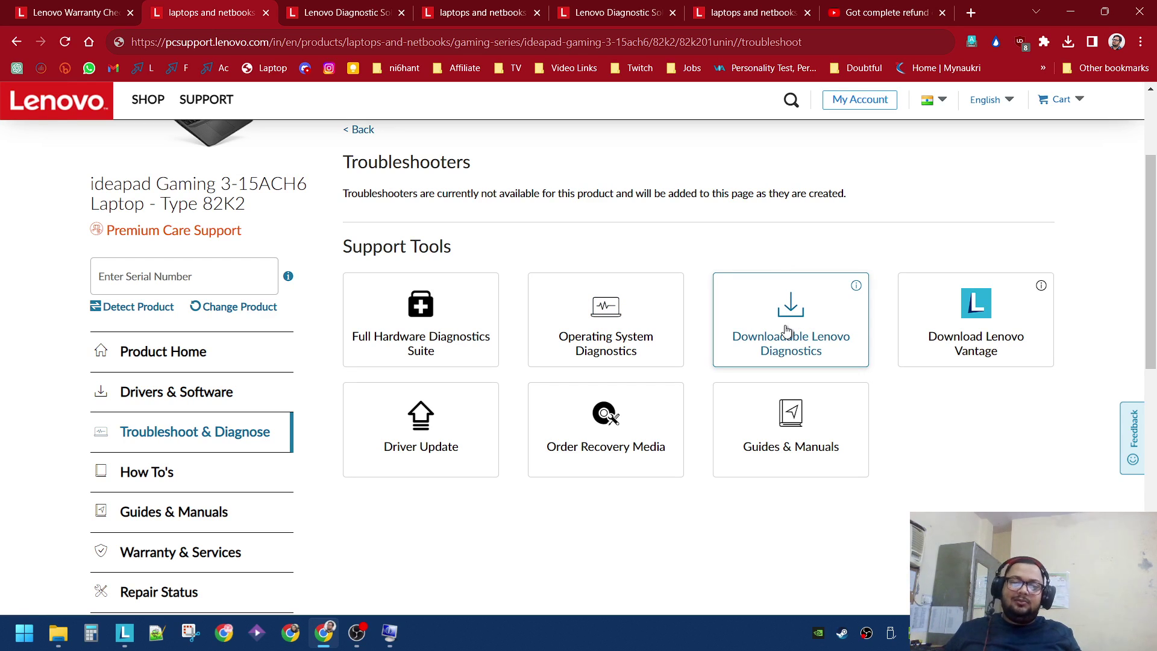
click(330, 7)
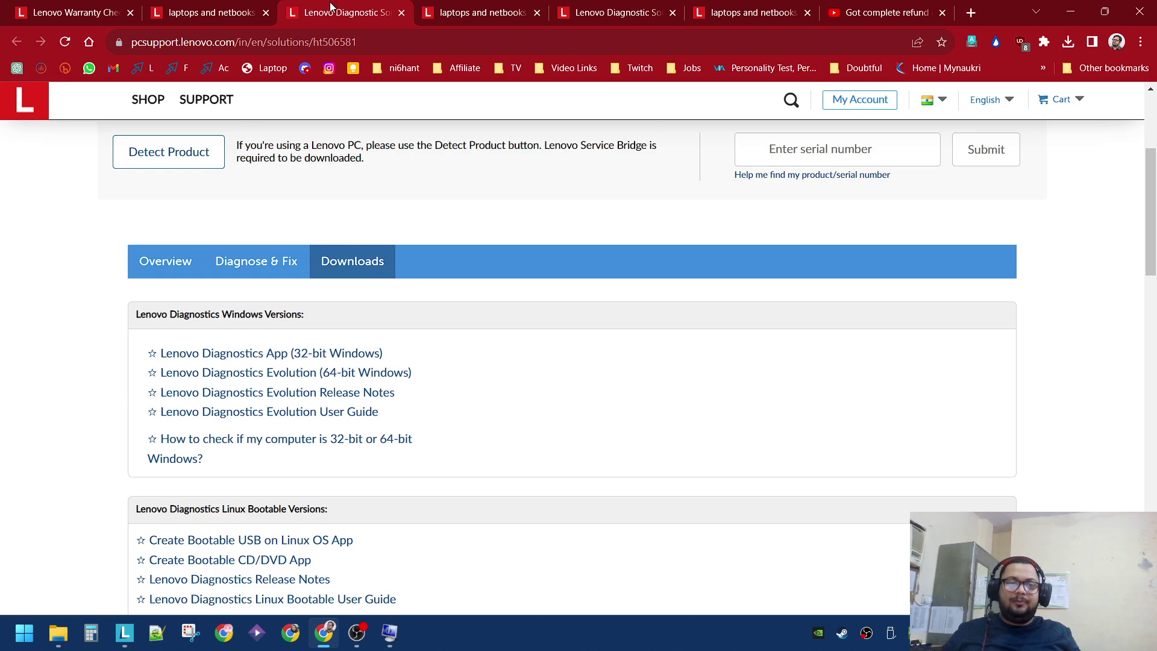
click(241, 9)
click(330, 7)
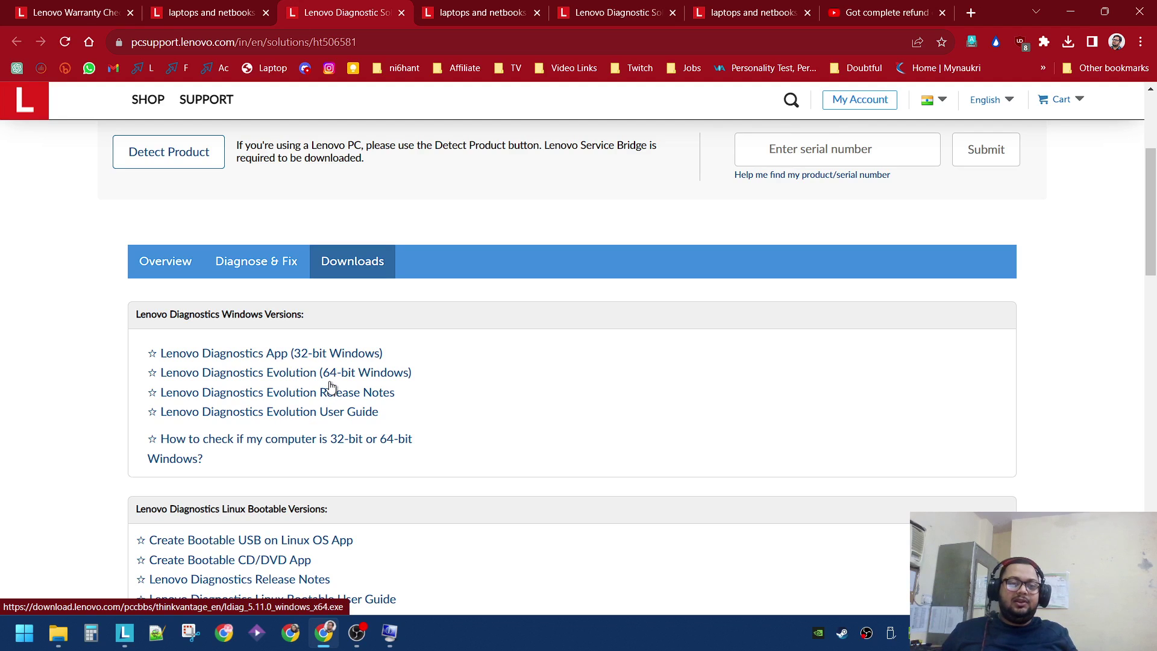
scroll(380, 408, down, 1)
scroll(395, 337, down, 3)
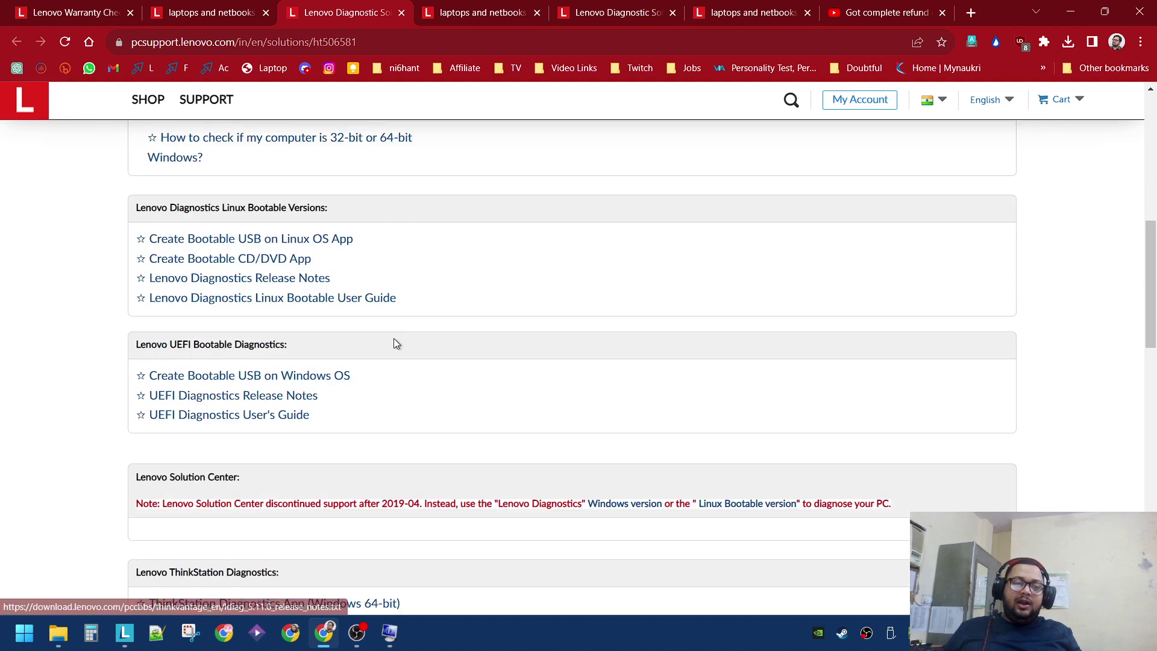
scroll(389, 329, up, 2)
scroll(367, 304, down, 2)
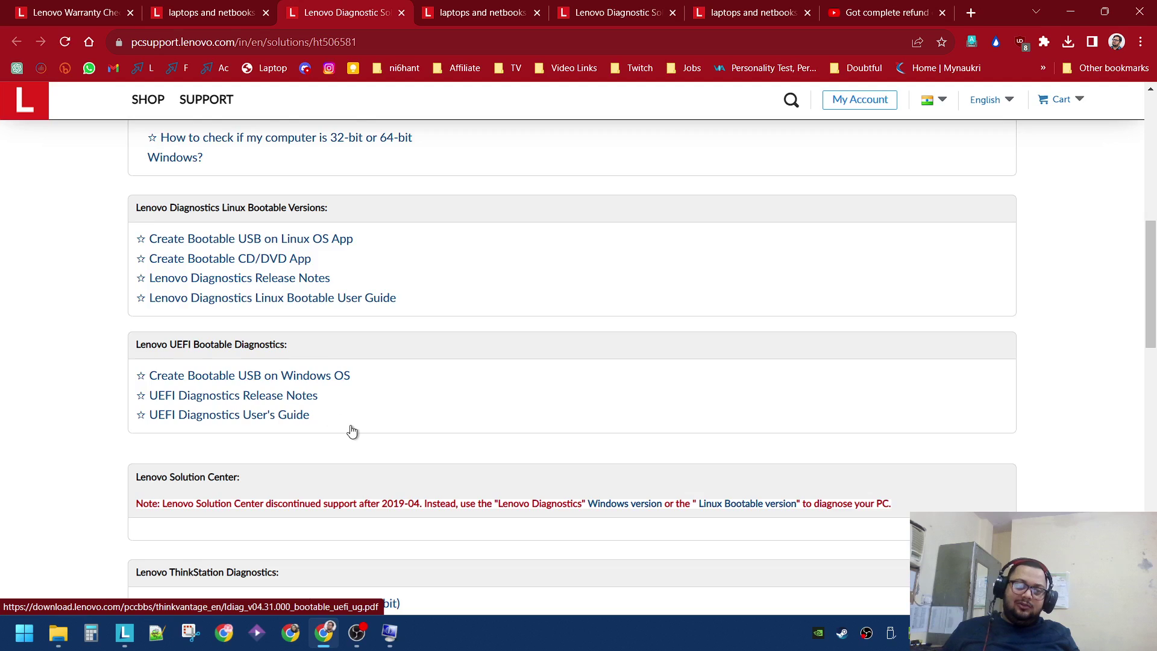
scroll(353, 430, up, 1)
scroll(353, 430, up, 5)
scroll(364, 359, down, 2)
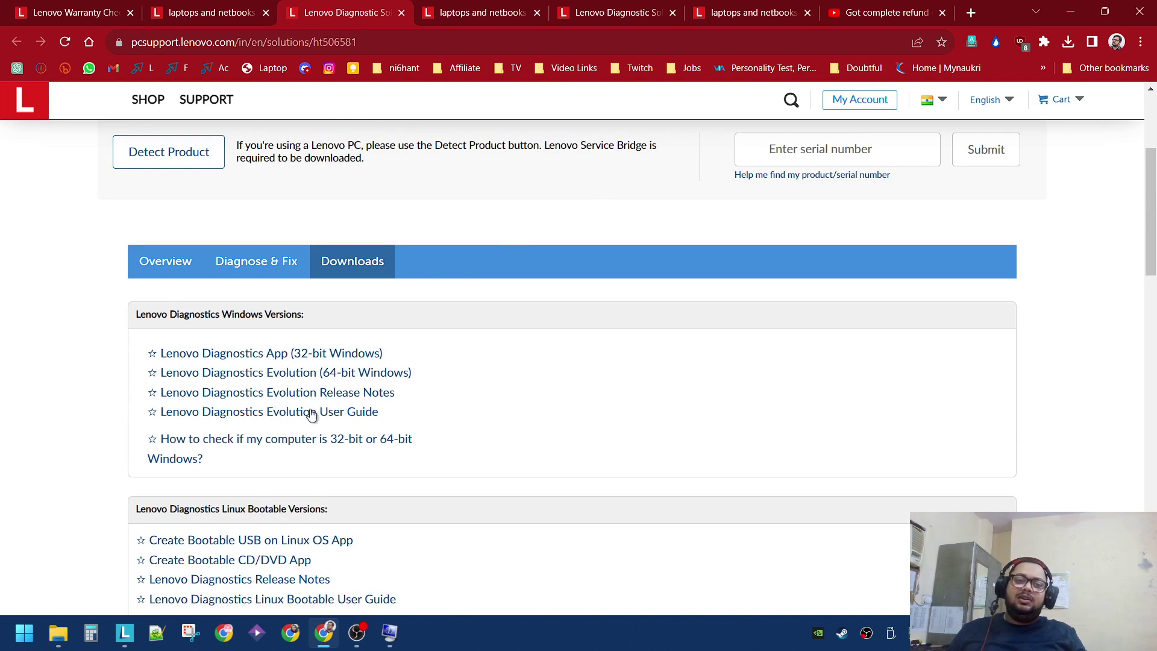
Step: Glance at the BIOS/UEFI listing, then run the downloaded ldiag installer from Chrome's downloads
click(485, 13)
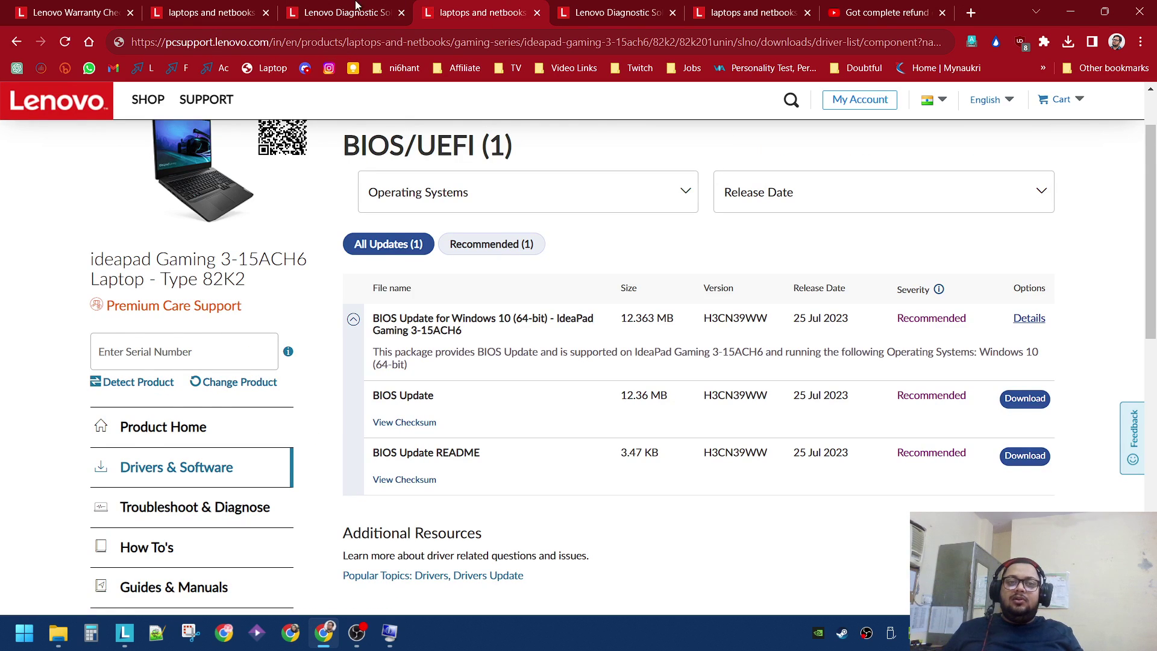
click(356, 12)
click(1068, 42)
click(965, 103)
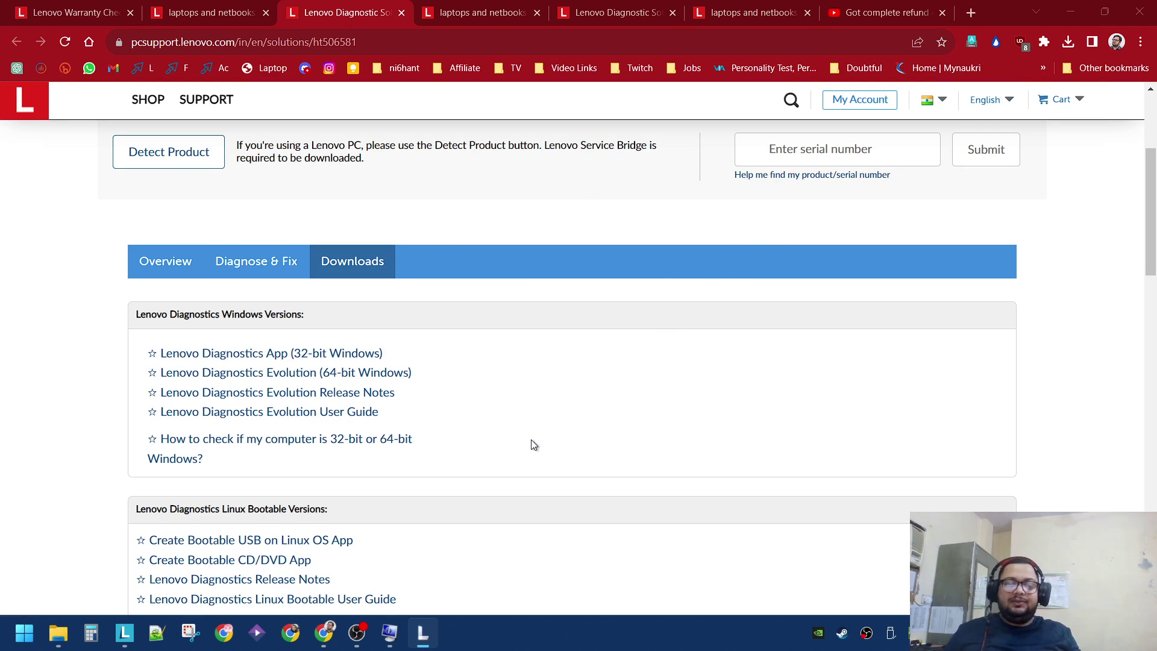
Step: Accept the license, step through the wizard, install, and finish with Lenovo Diagnostics Evolution launching
click(642, 433)
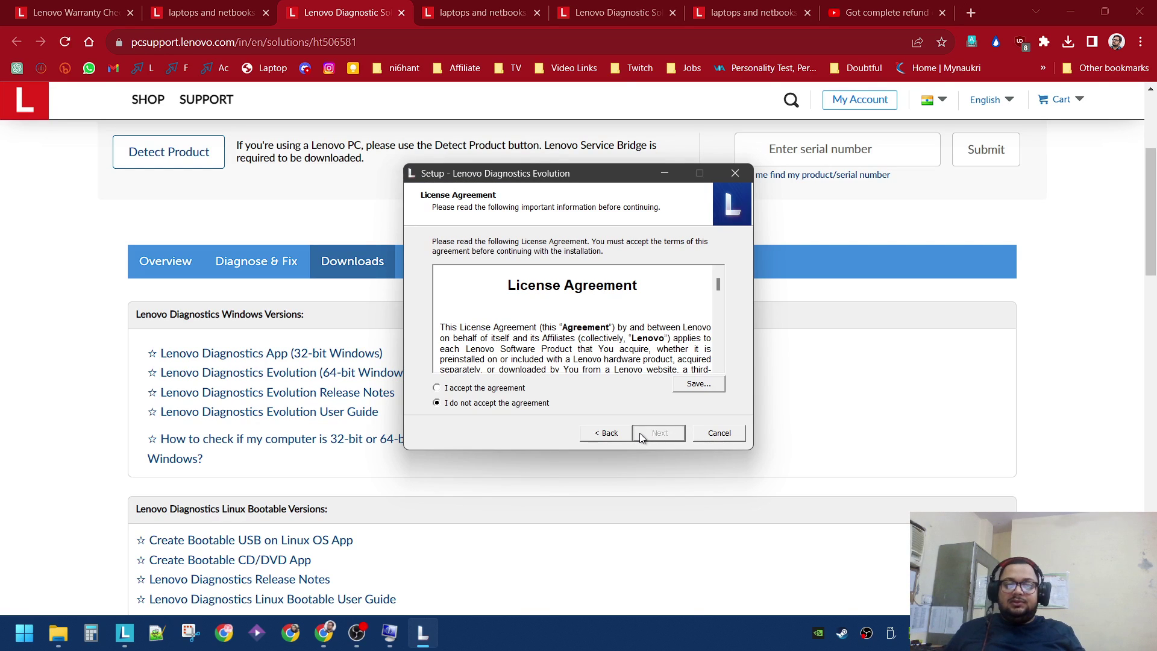
click(520, 389)
click(658, 434)
click(658, 434)
click(658, 434)
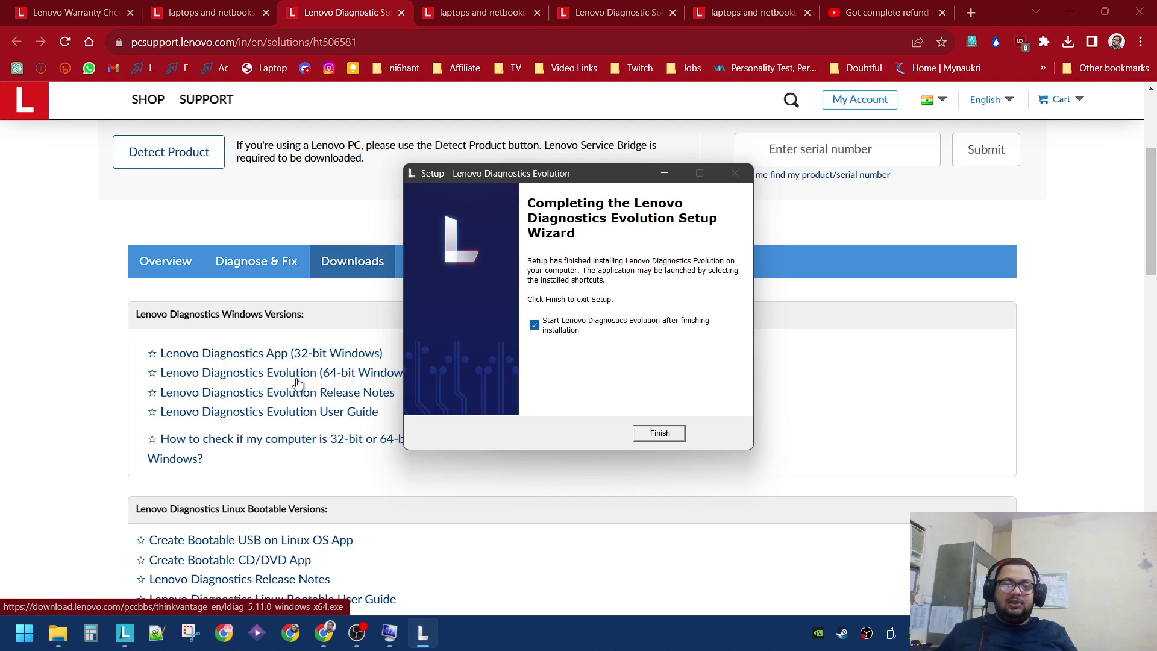
click(658, 433)
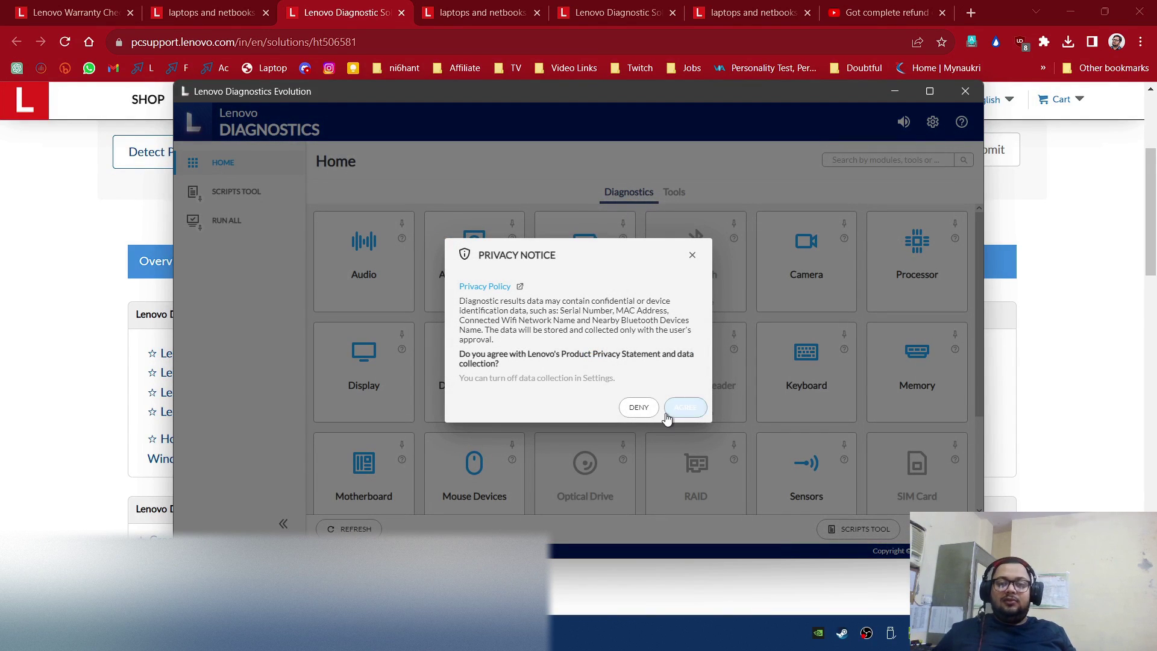
Step: Agree to the privacy notice, maximize then close the app, and minimize OBS and System Information
click(683, 408)
click(930, 92)
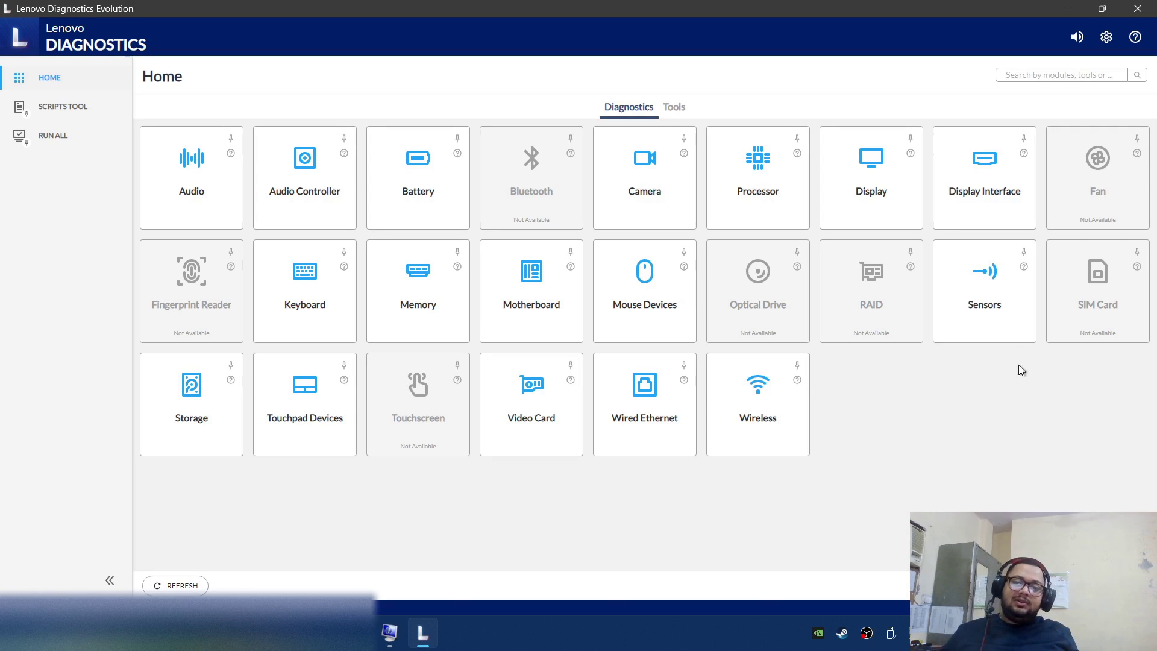
key(alt+F4)
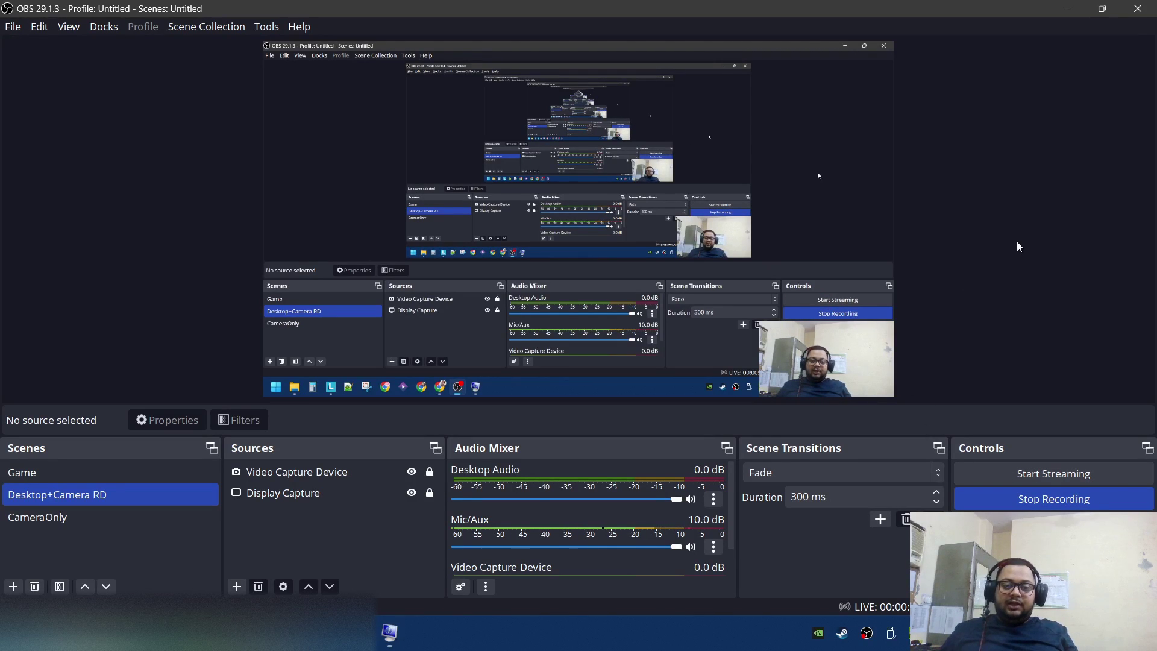
click(1067, 9)
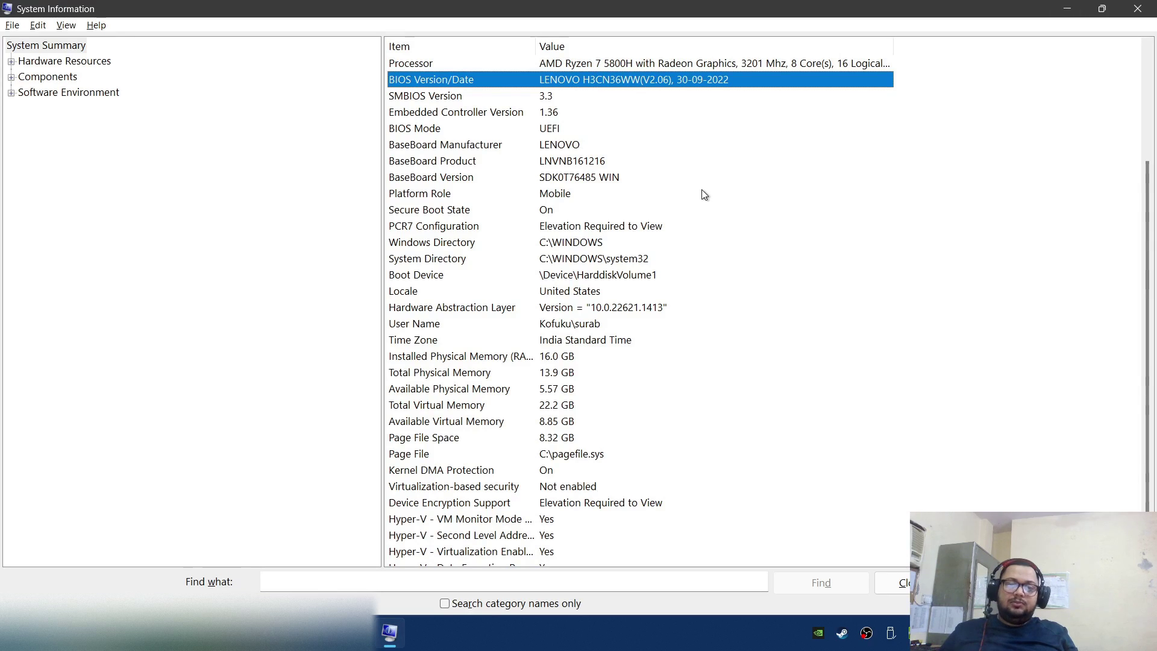
click(1057, 8)
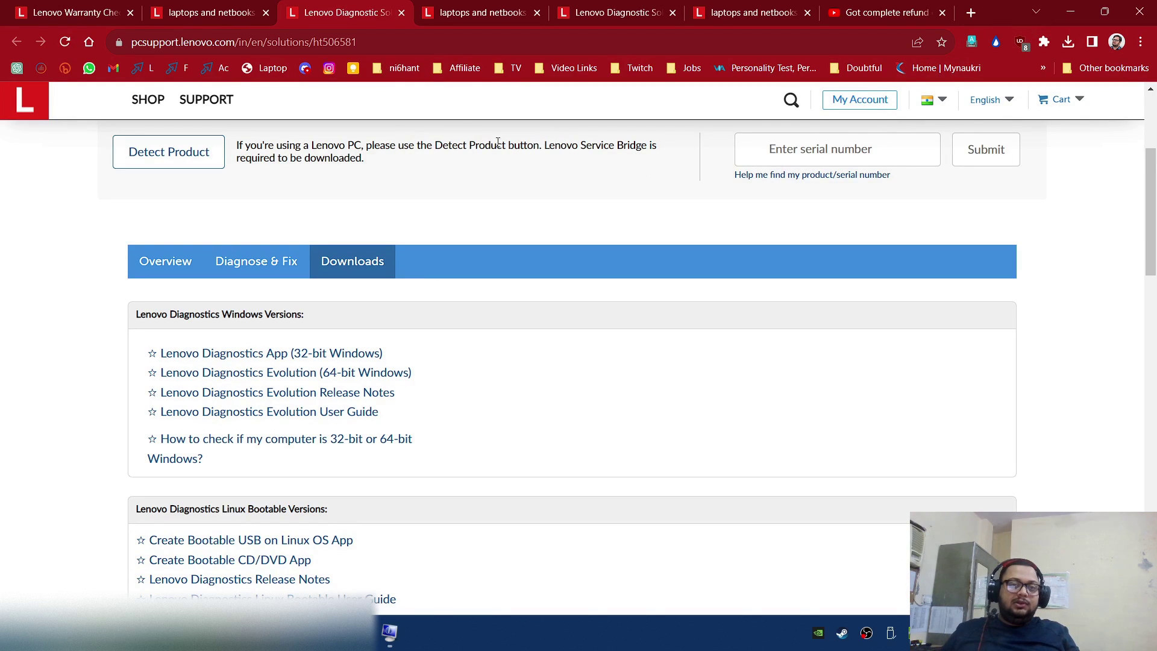
Step: On the BIOS/UEFI listing, check which operating systems the update supports
key(ctrl+Tab)
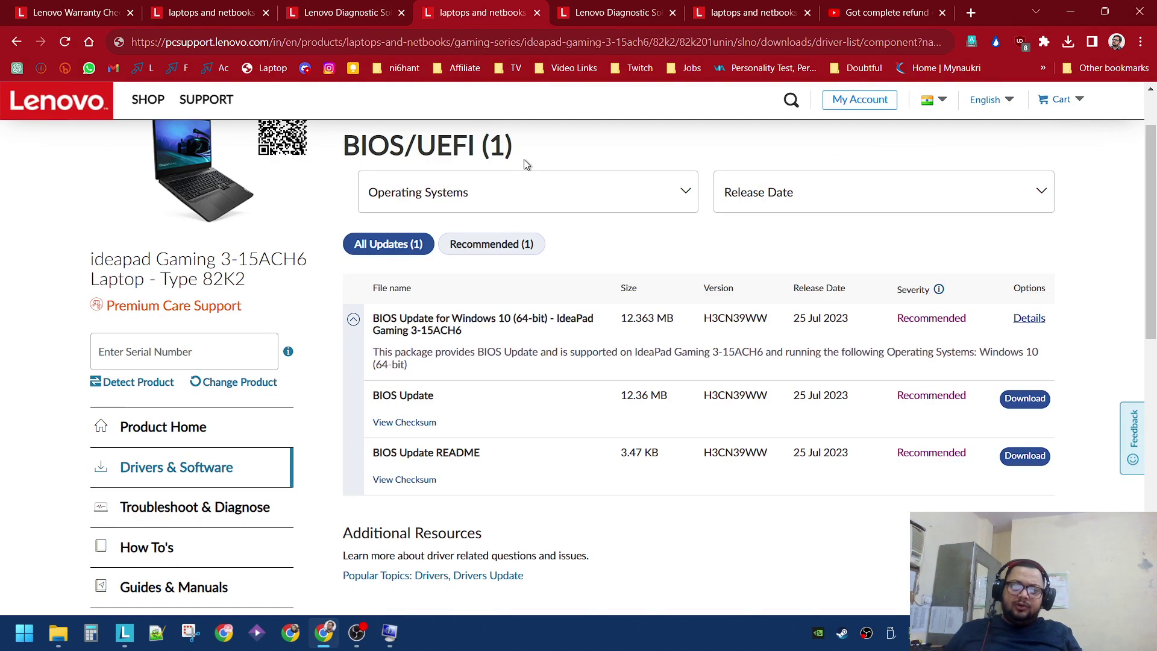
click(519, 192)
click(498, 259)
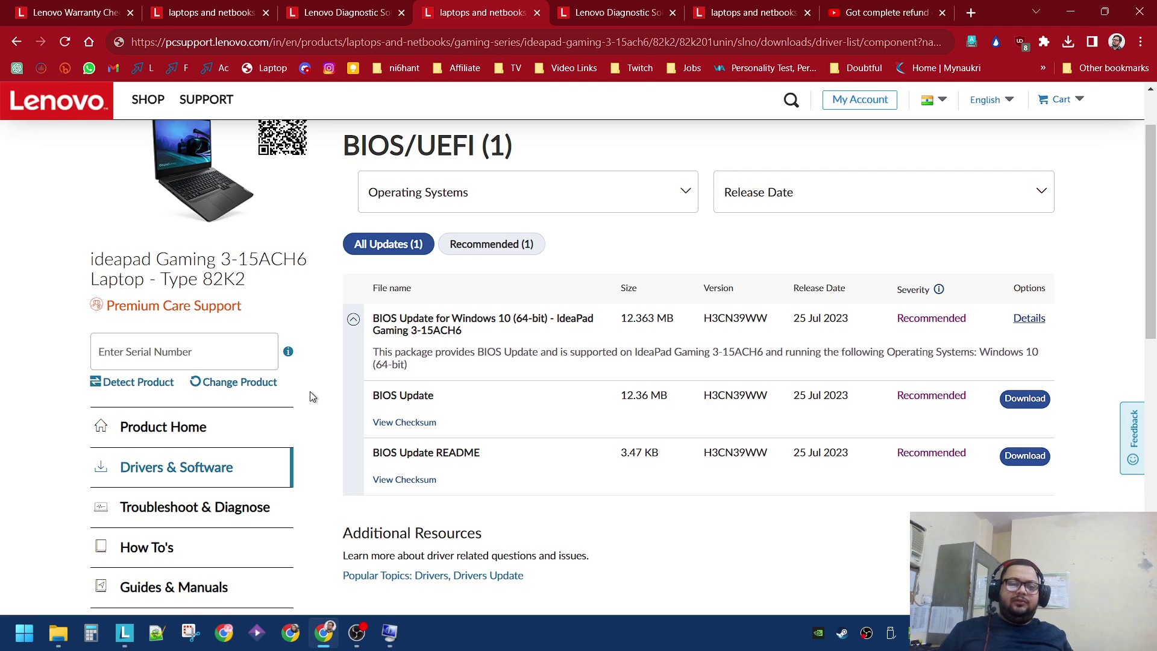
Step: Check the installed BIOS version H3CN36WW (V2.06, 30-09-2022) in System Information, then minimize it
key(super)
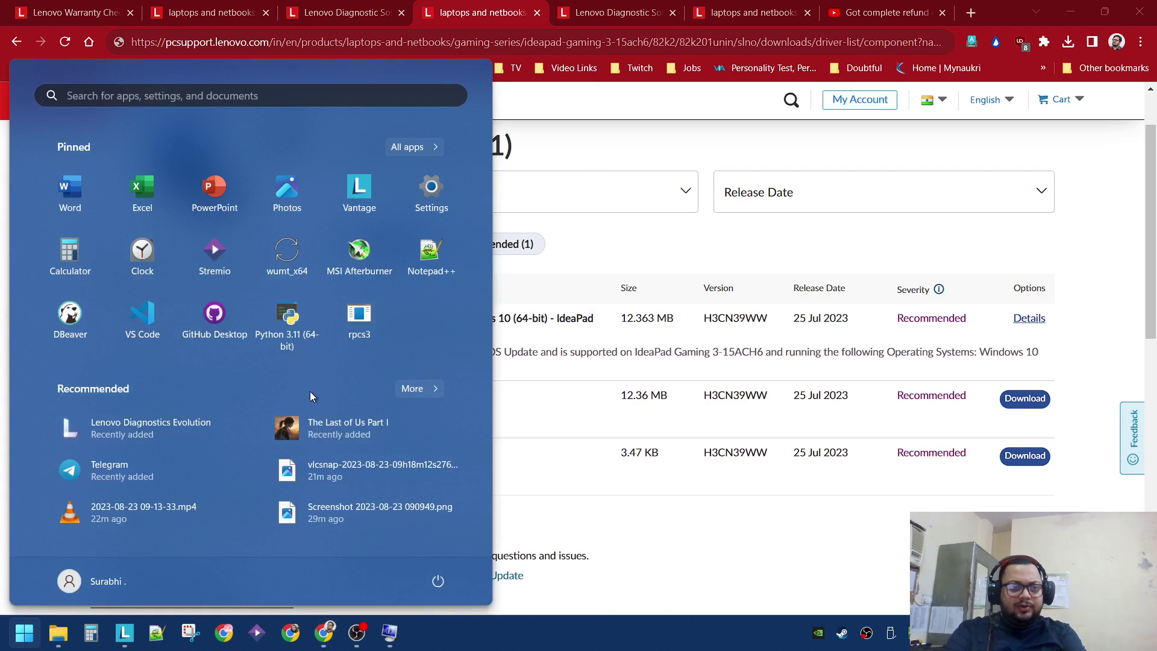
text(system inf)
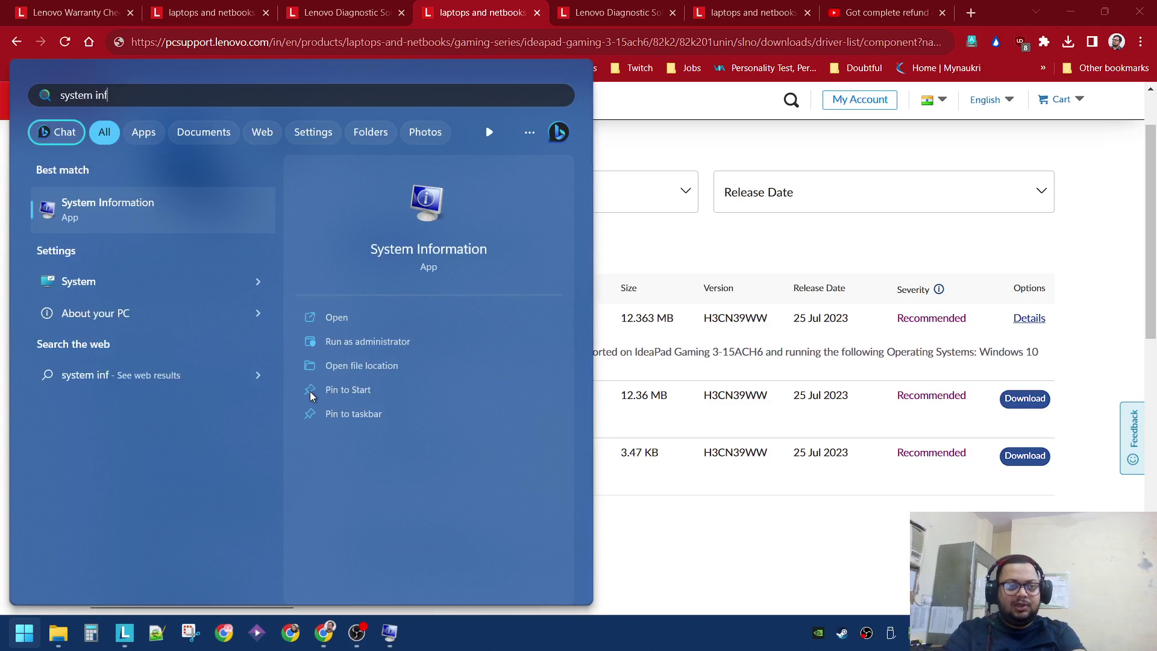
text(or)
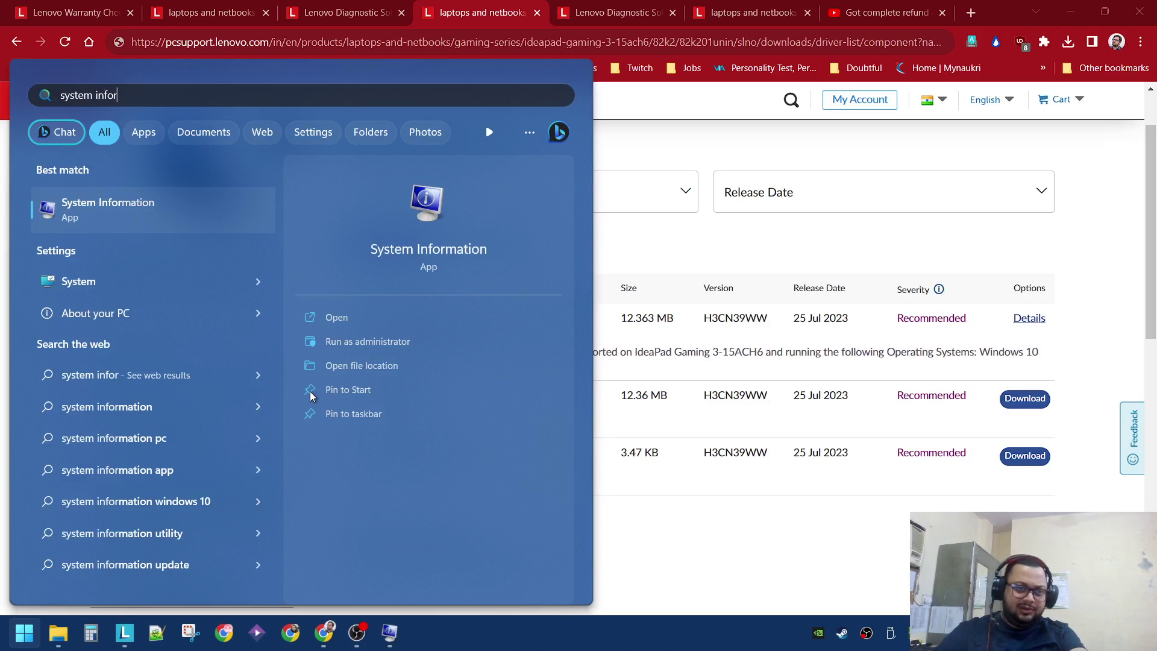
click(400, 639)
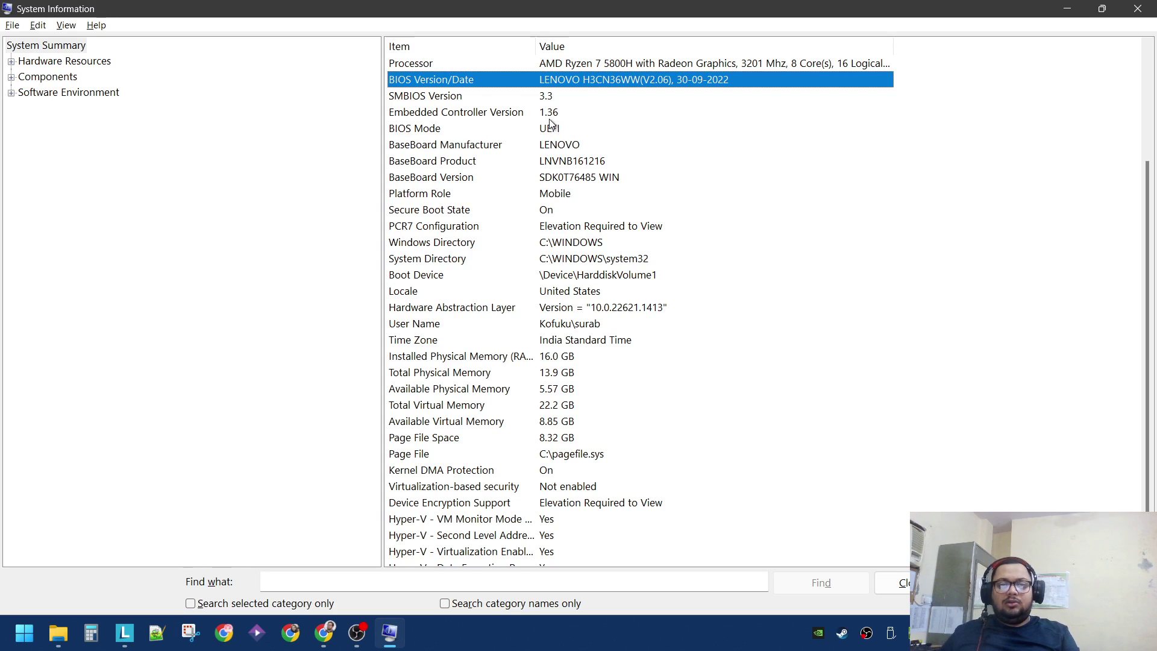
scroll(568, 295, up, 2)
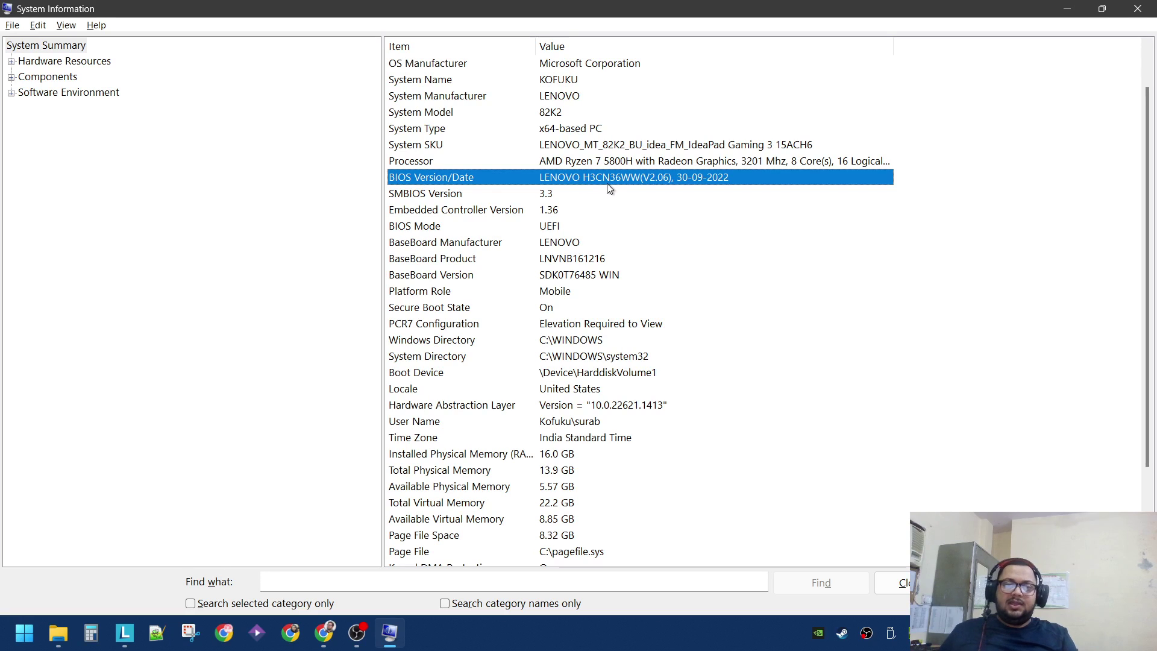
click(1066, 8)
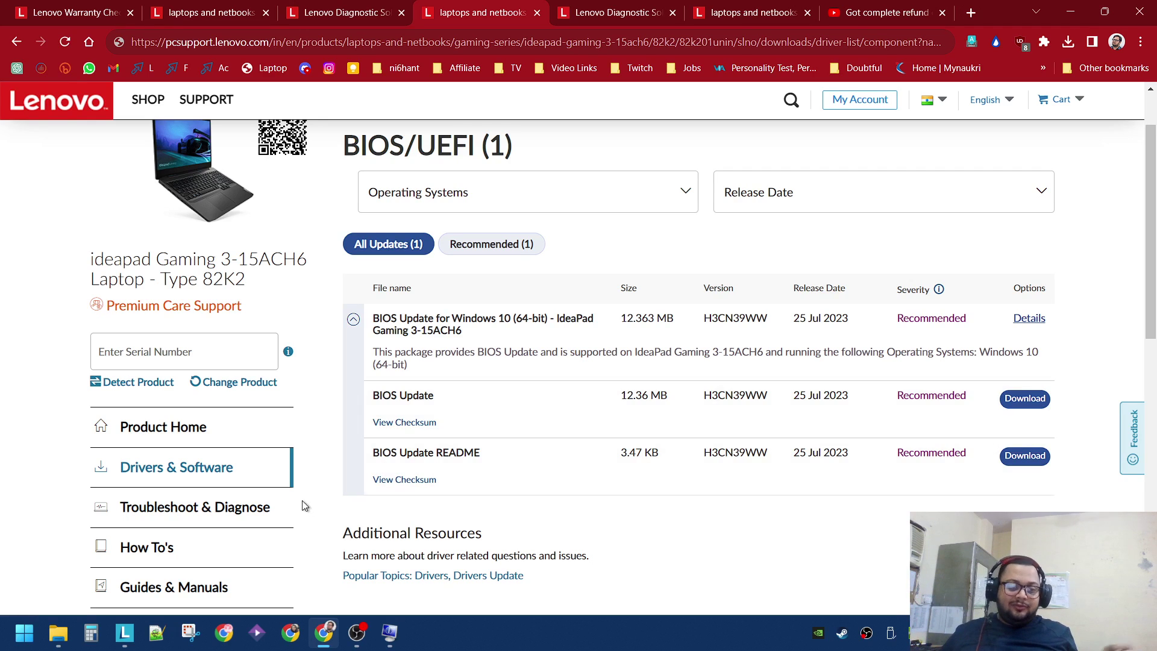
Step: Briefly view Lenovo Vantage, then check the release-date filter on the BIOS downloads page
click(124, 620)
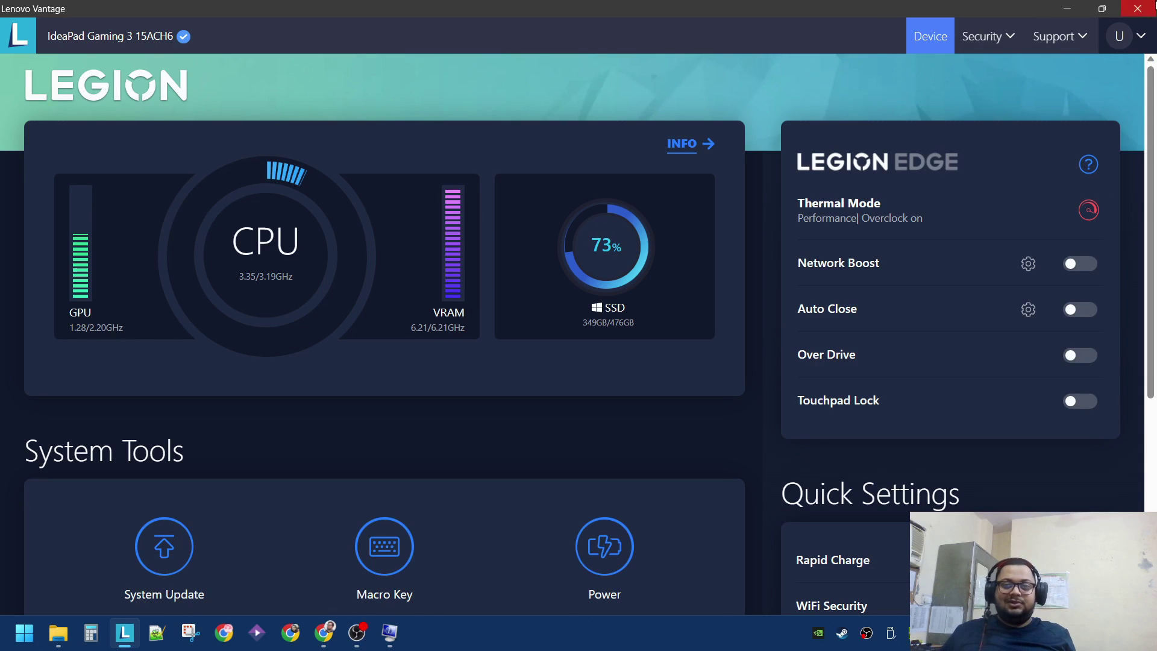
click(1066, 8)
click(874, 192)
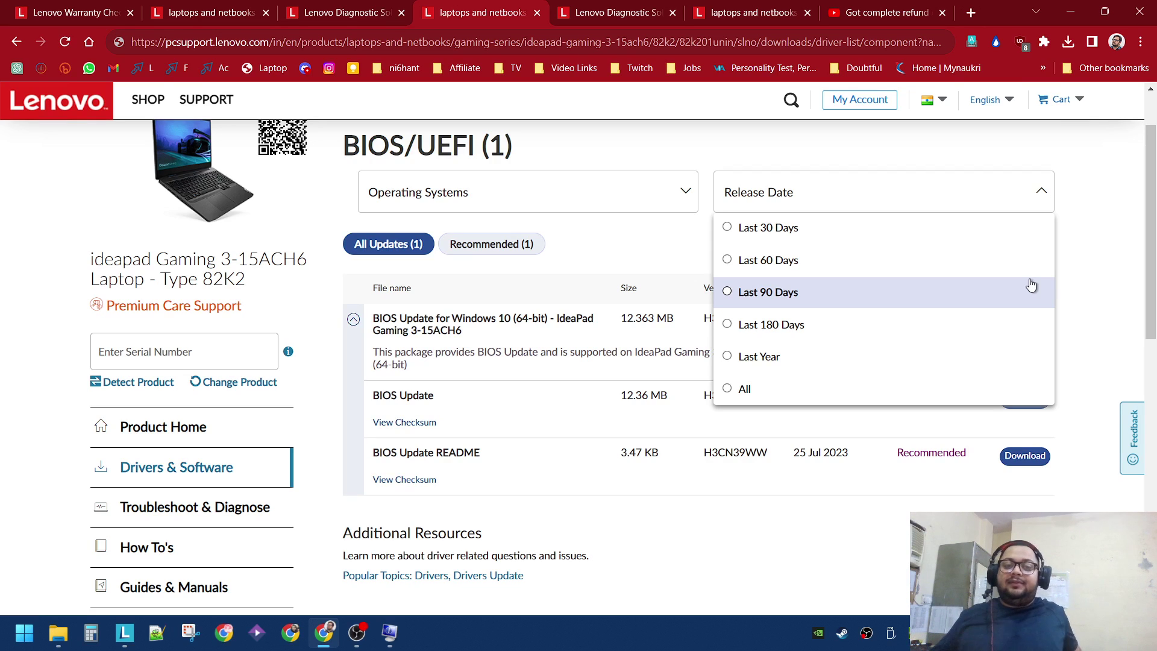
scroll(1000, 416, down, 5)
scroll(970, 425, up, 4)
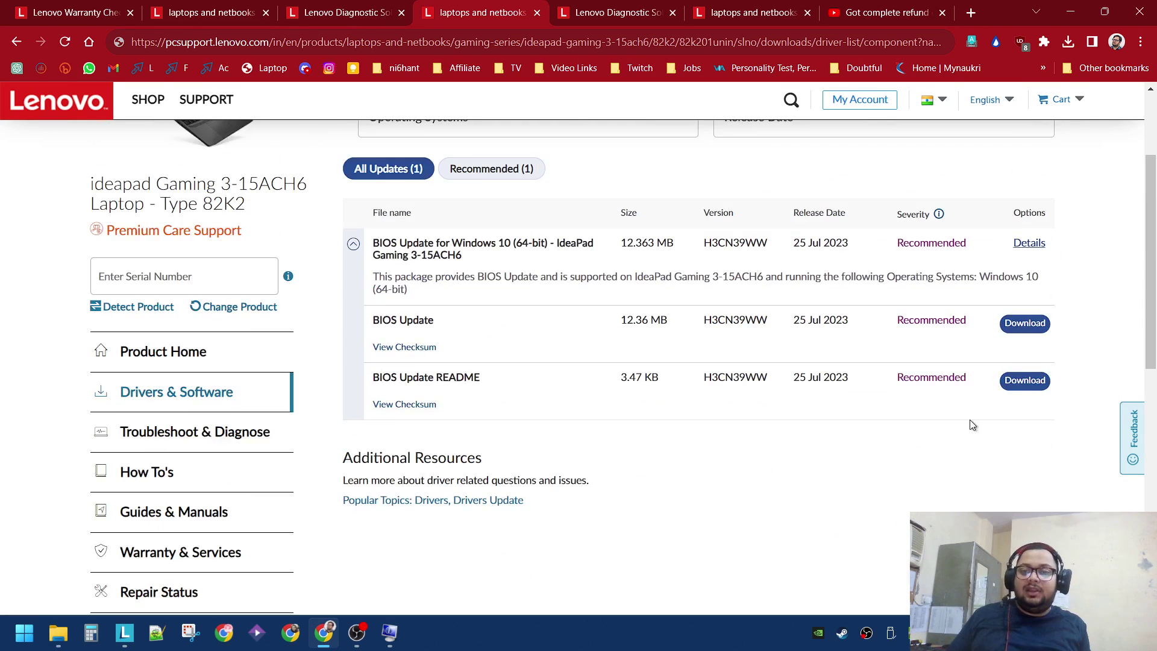
Step: Open the BIOS Update README in a new tab and compare it with System Information's BIOS version
click(1005, 386)
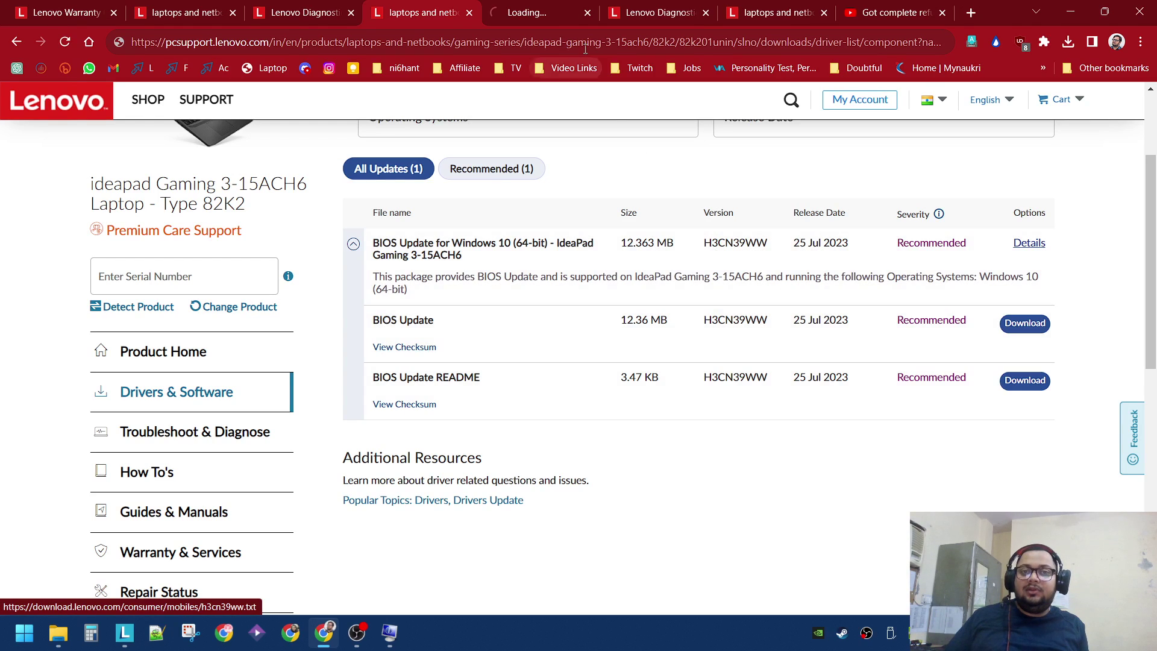
click(531, 13)
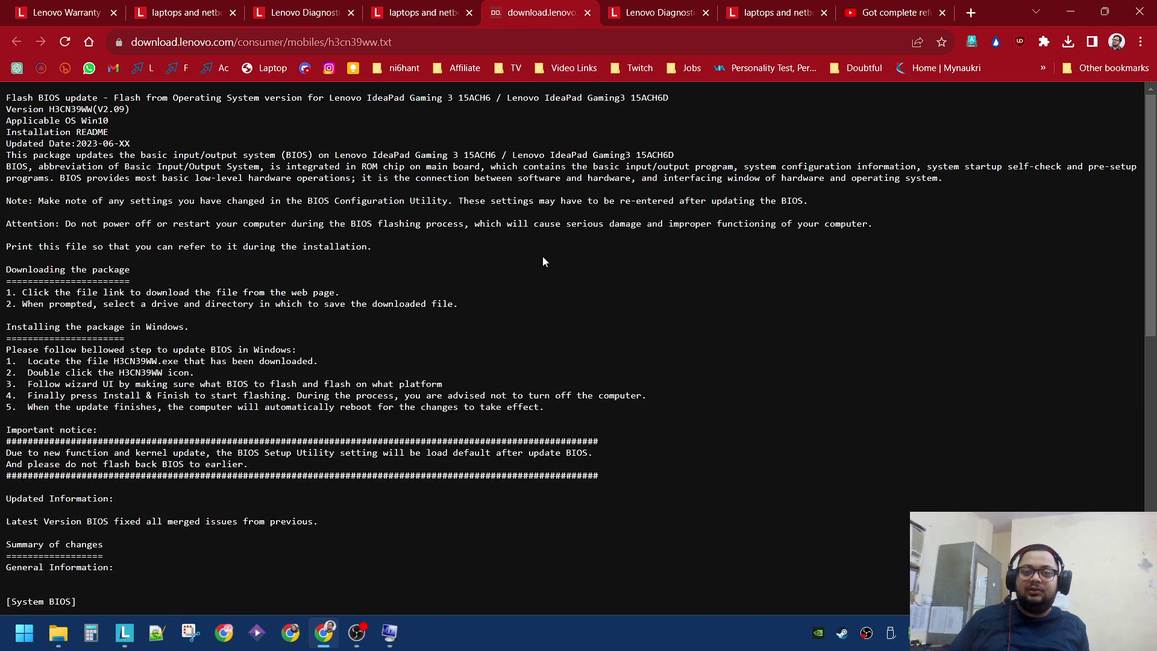
ctrl+scroll(254, 415, up, 3)
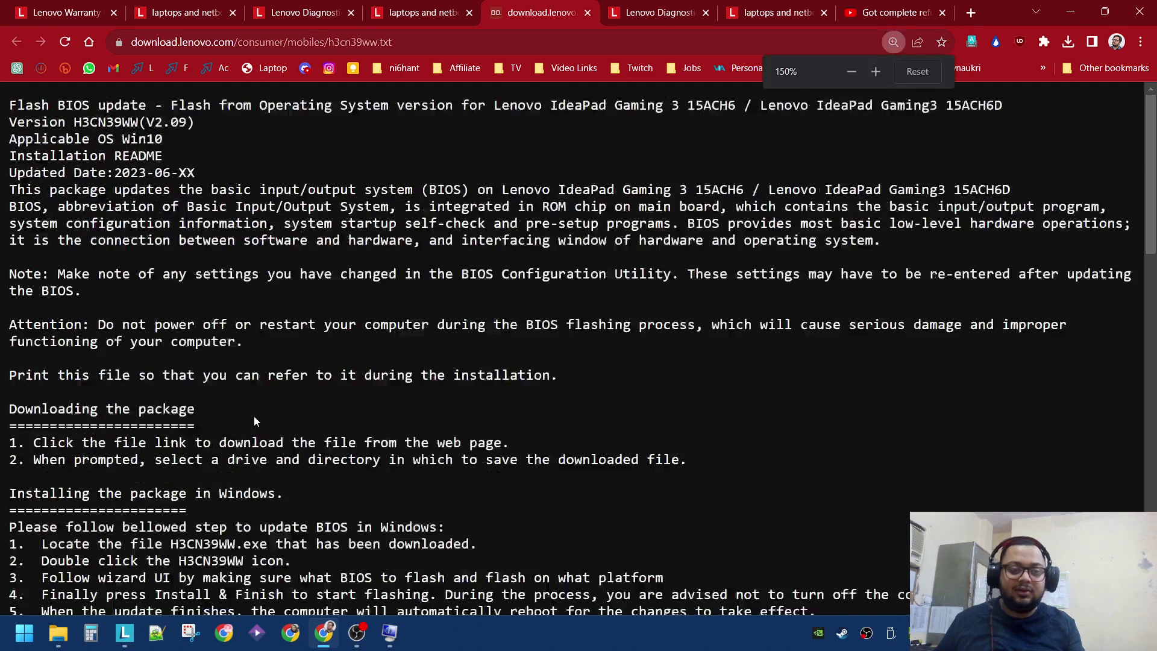
click(389, 632)
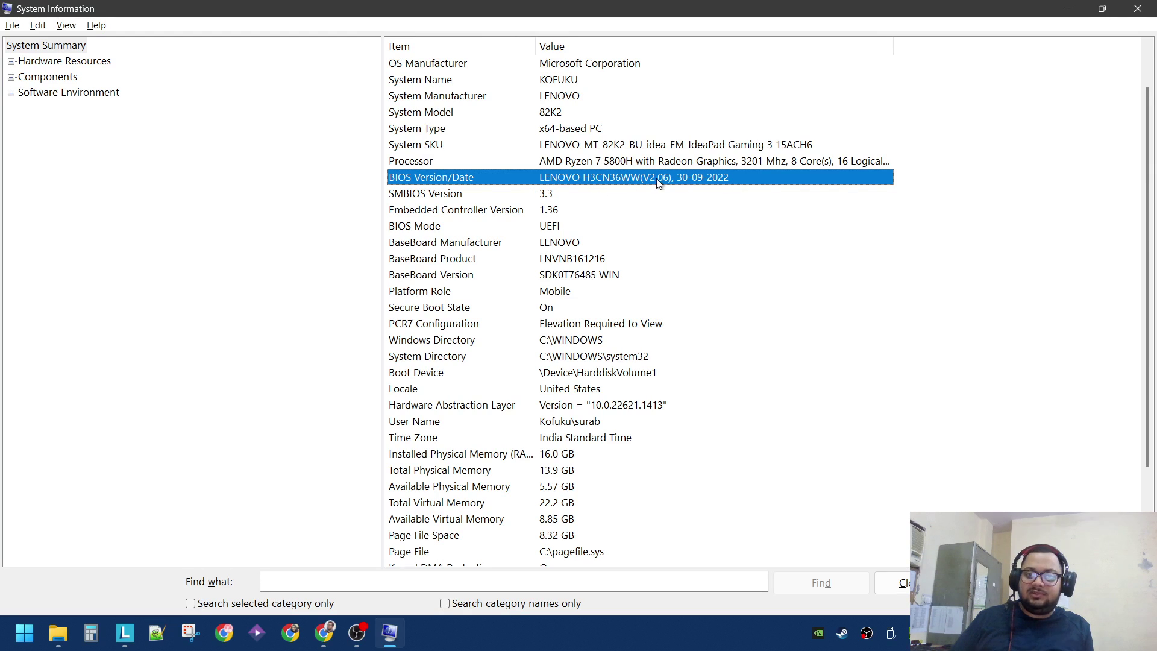
key(alt+Tab)
key(ctrl+shift+Tab)
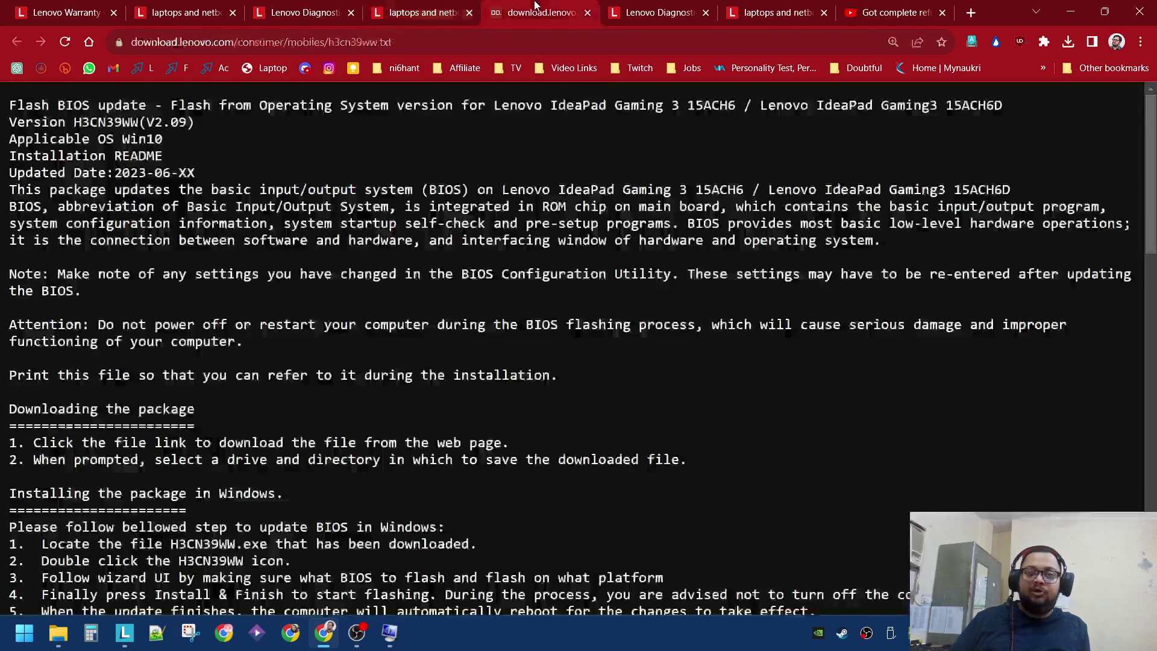
click(542, 12)
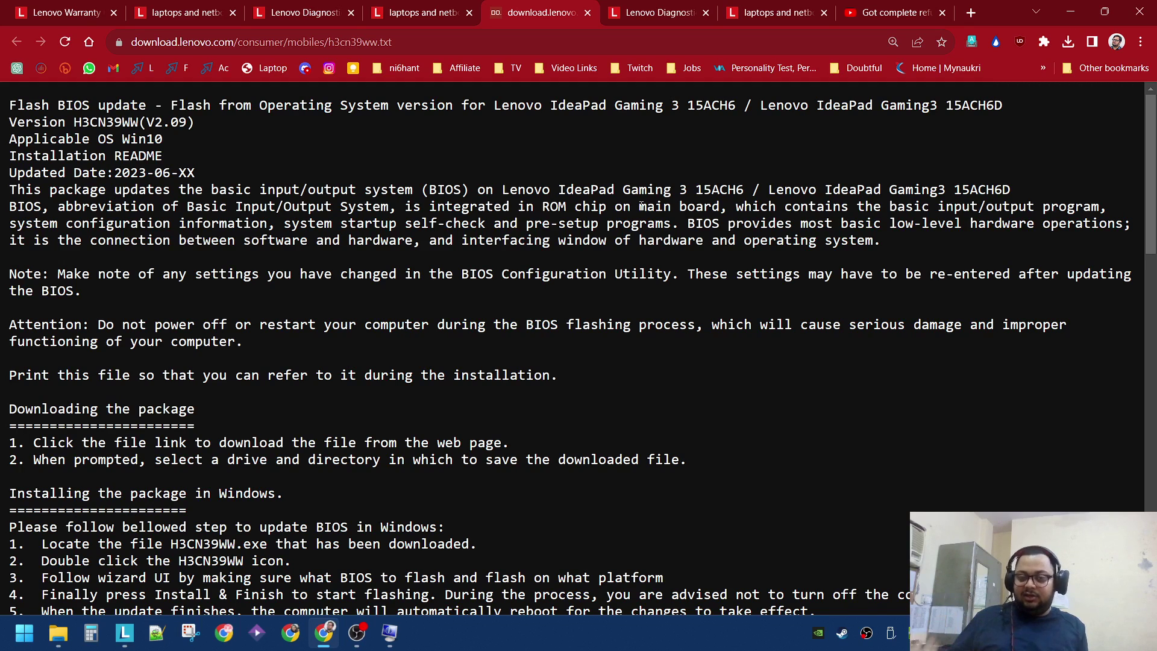
Step: Highlight the BIOS installation steps and the warning not to turn off the computer
scroll(558, 247, down, 2)
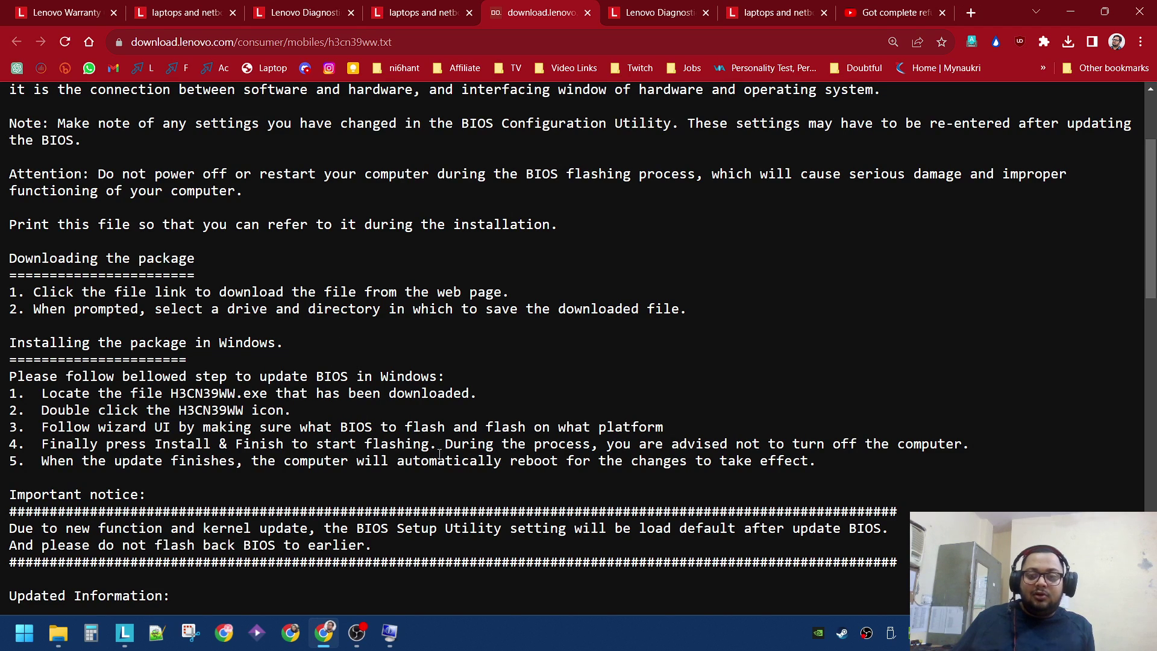
drag(441, 454, 938, 446)
drag(976, 446, 476, 445)
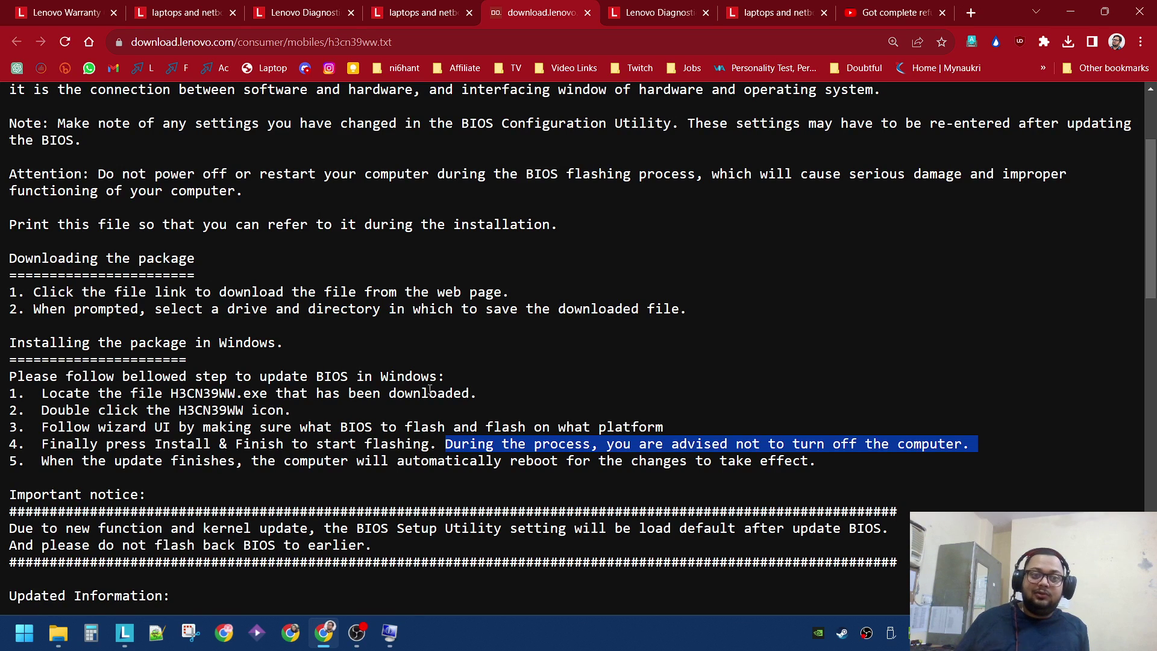
scroll(385, 407, up, 3)
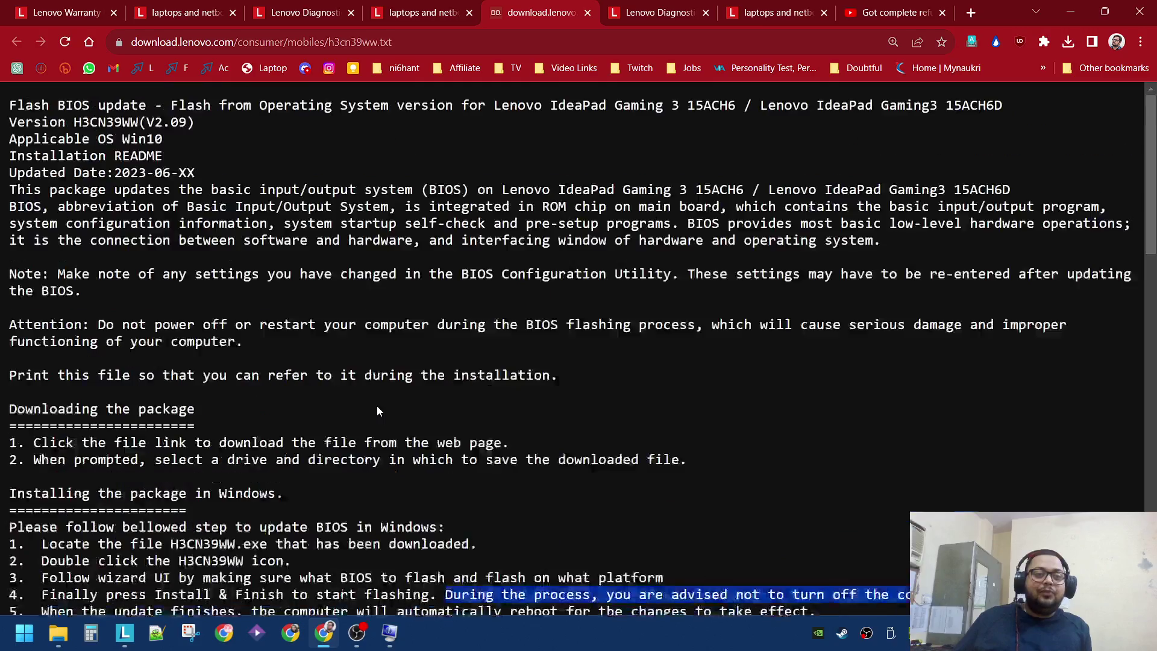
click(428, 12)
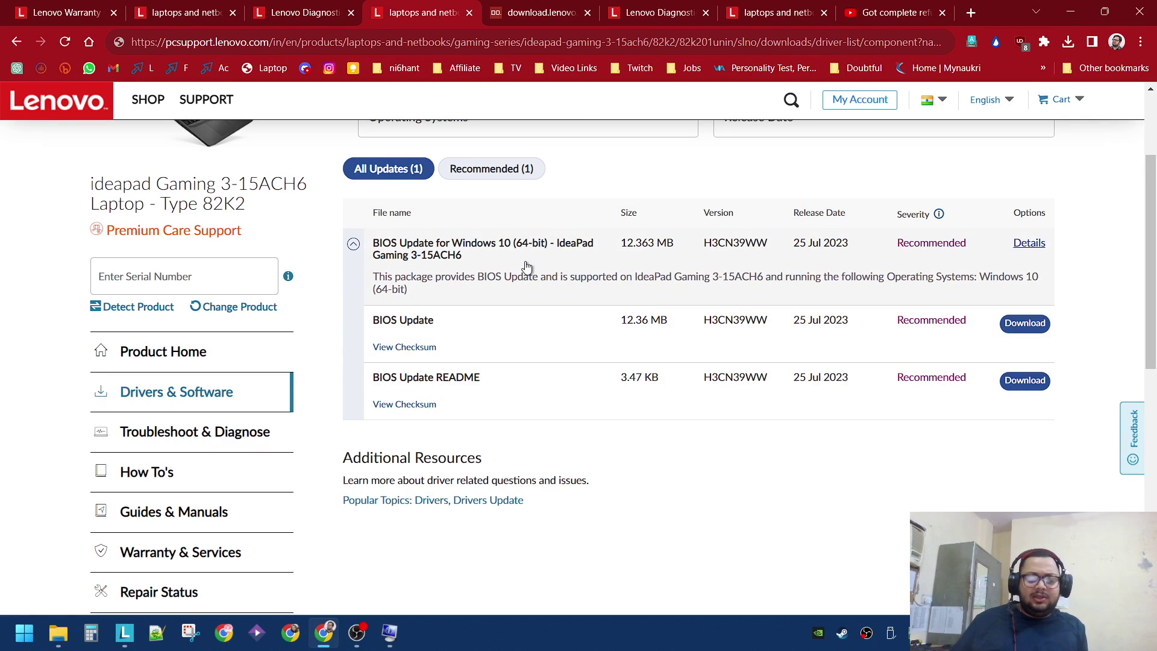
Step: Highlight the System BIOS change summary and the 'Update 2023 IPU3 Security Issue' line in the README
click(583, 7)
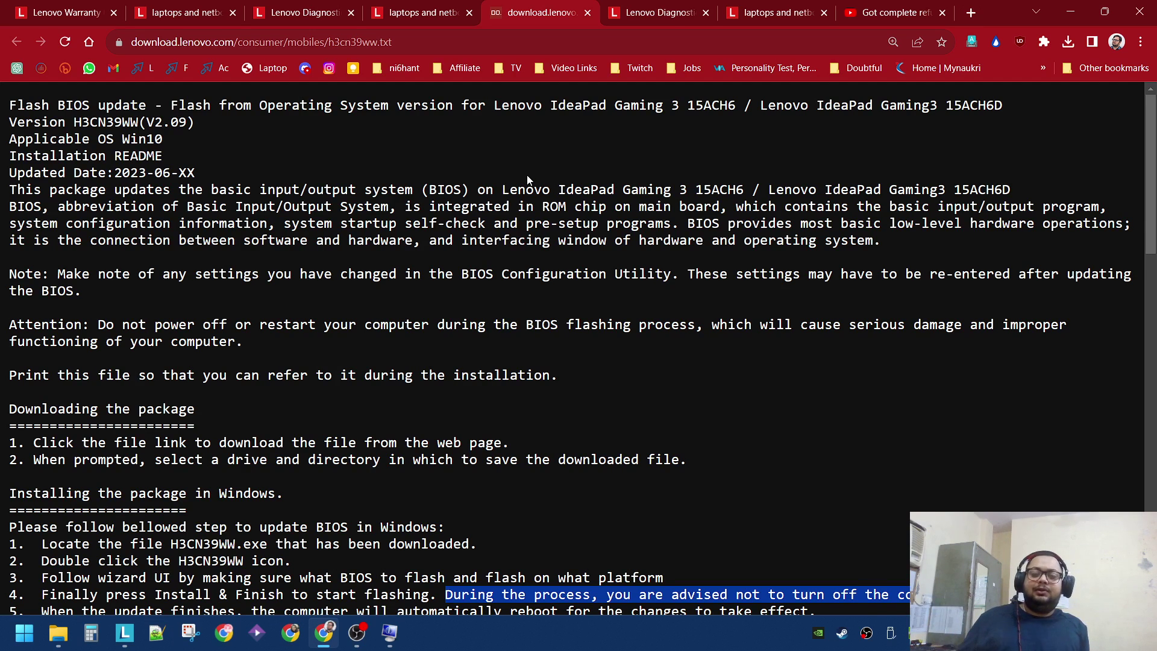
scroll(527, 174, down, 7)
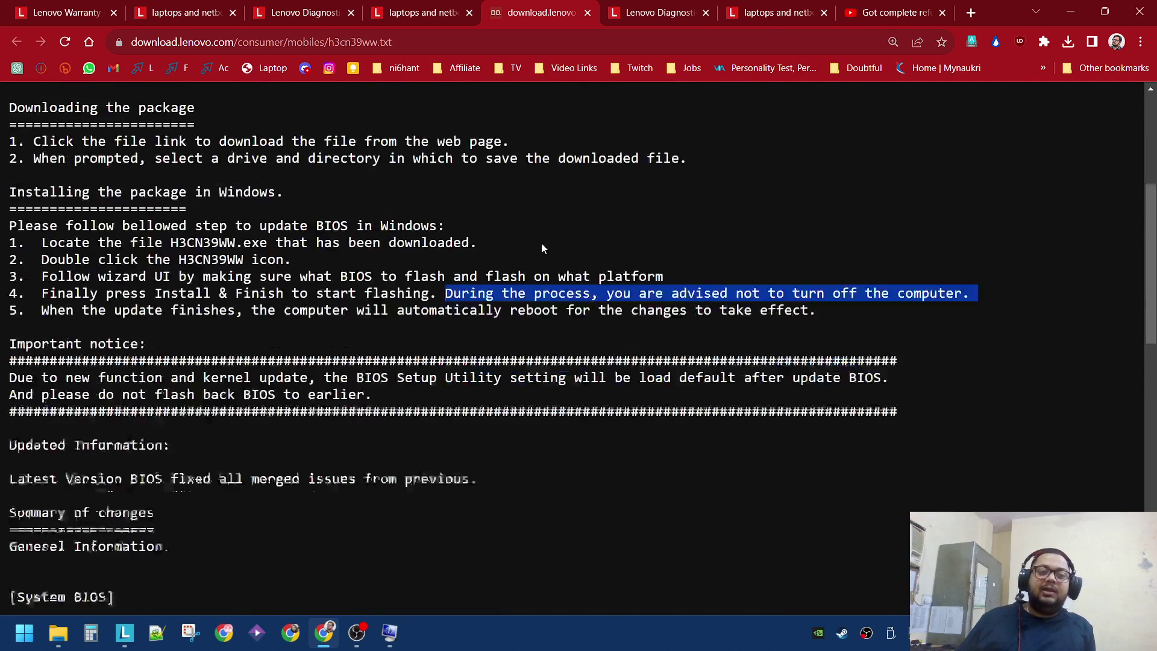
scroll(201, 409, down, 4)
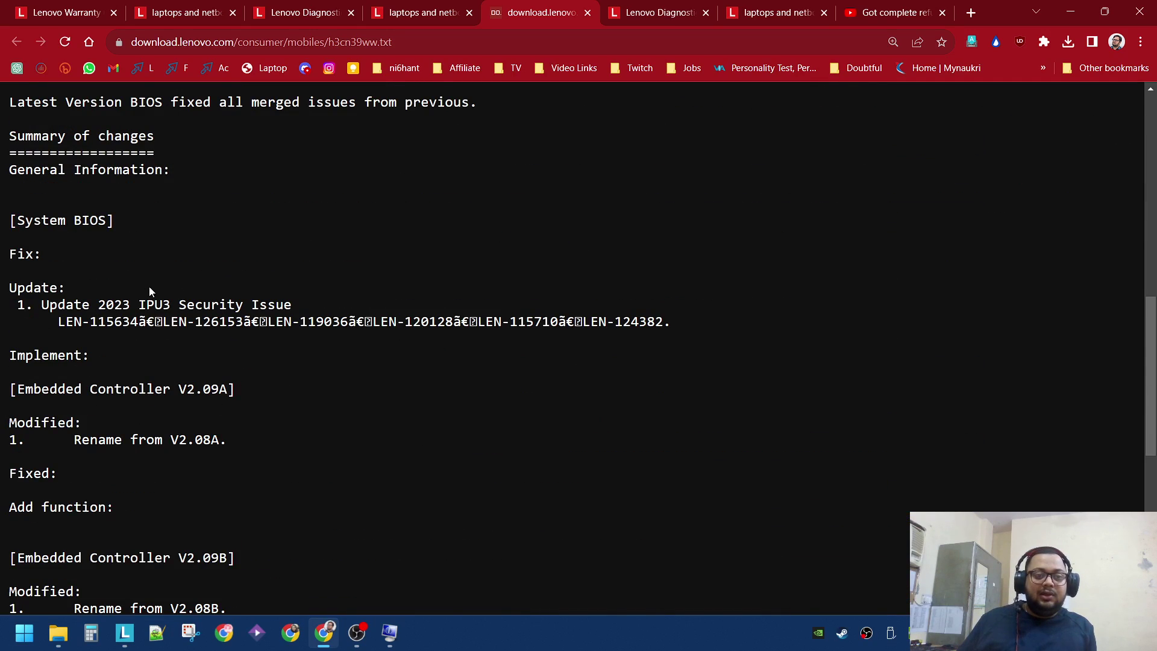
drag(15, 214, 265, 449)
click(265, 450)
drag(44, 306, 318, 313)
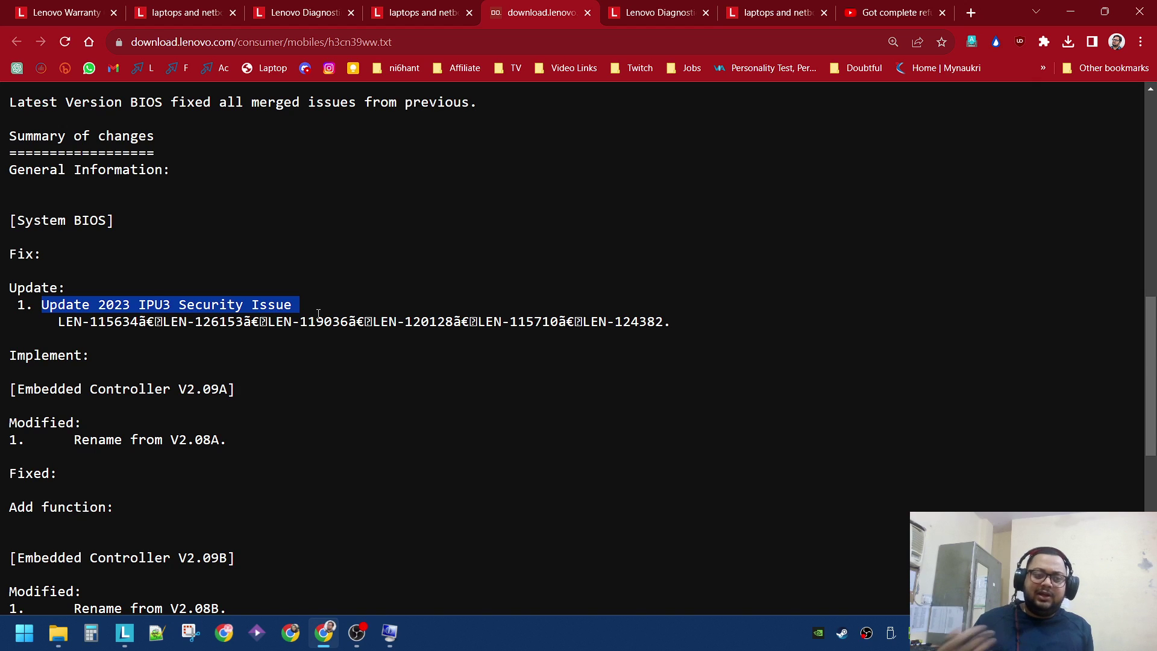
scroll(319, 318, down, 4)
scroll(319, 319, down, 4)
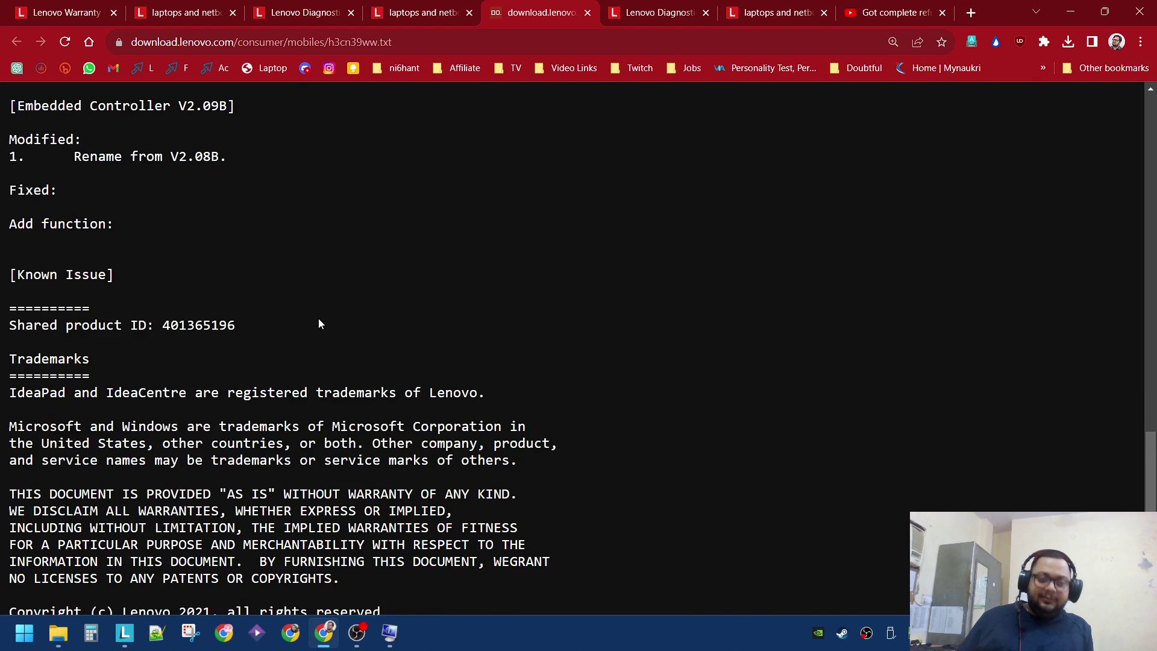
scroll(319, 319, up, 5)
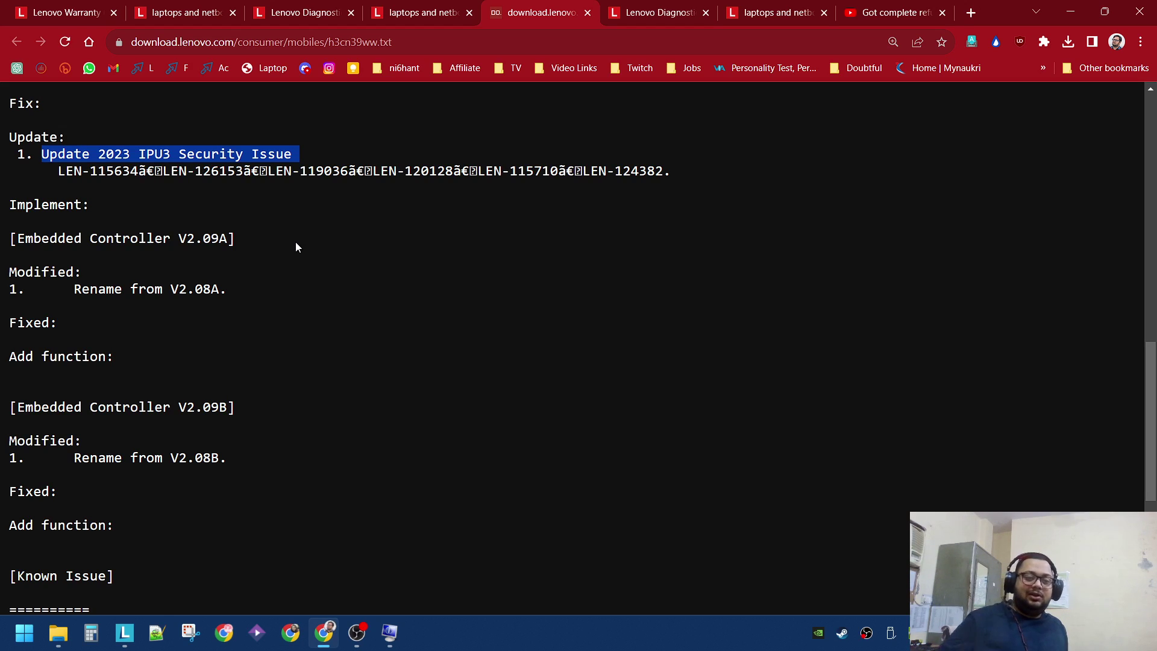
scroll(248, 223, down, 4)
scroll(247, 226, up, 6)
scroll(279, 270, up, 13)
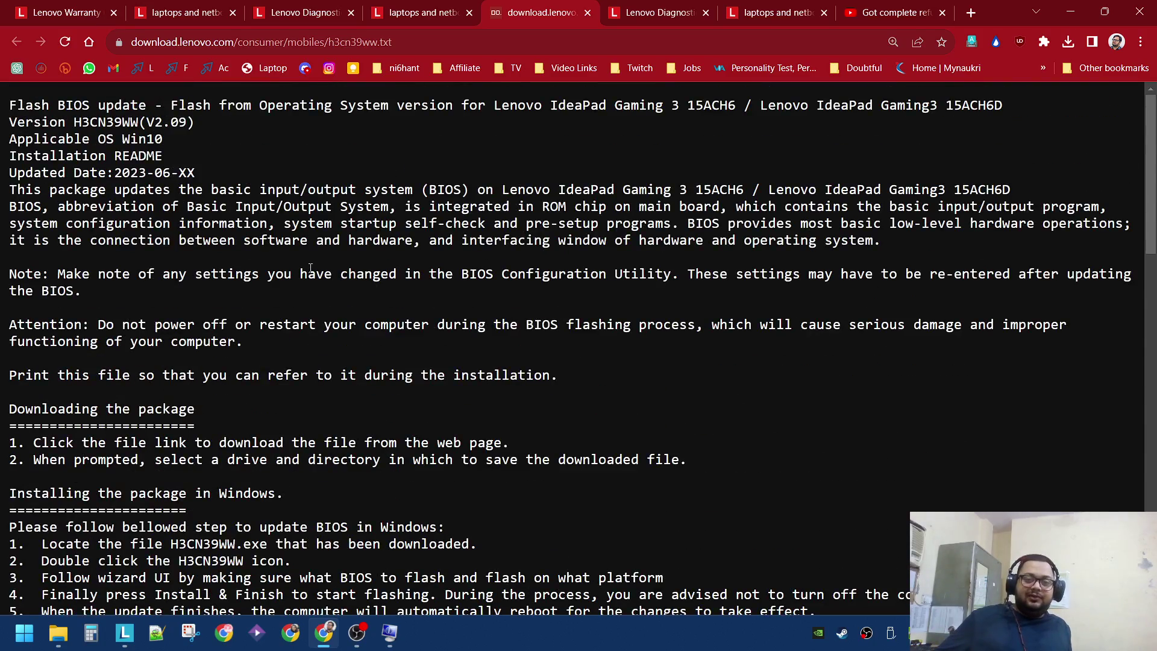
Step: Check the operating-systems filter on the driver page, then minimize Lenovo Vantage
click(458, 13)
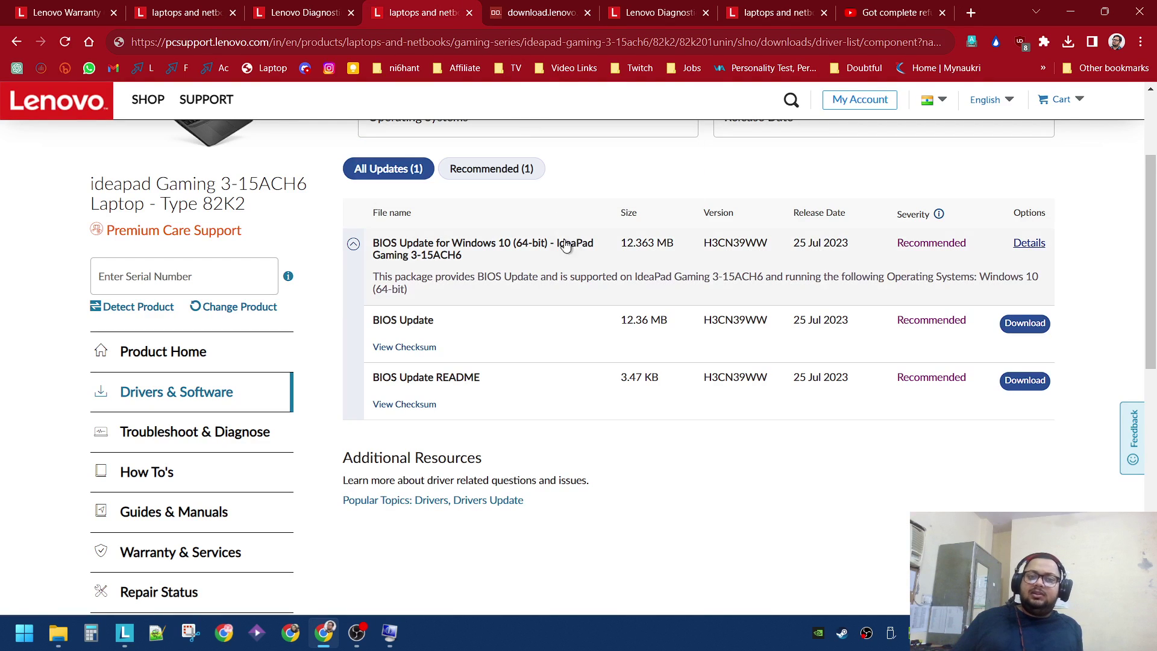
click(518, 129)
click(510, 121)
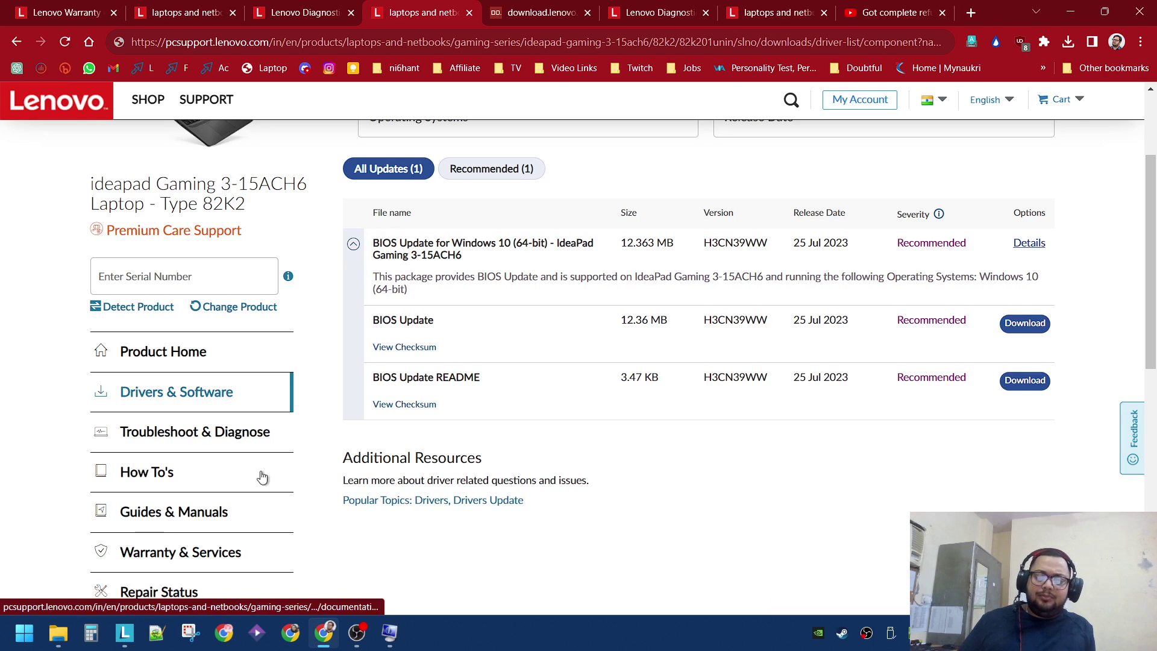
click(124, 632)
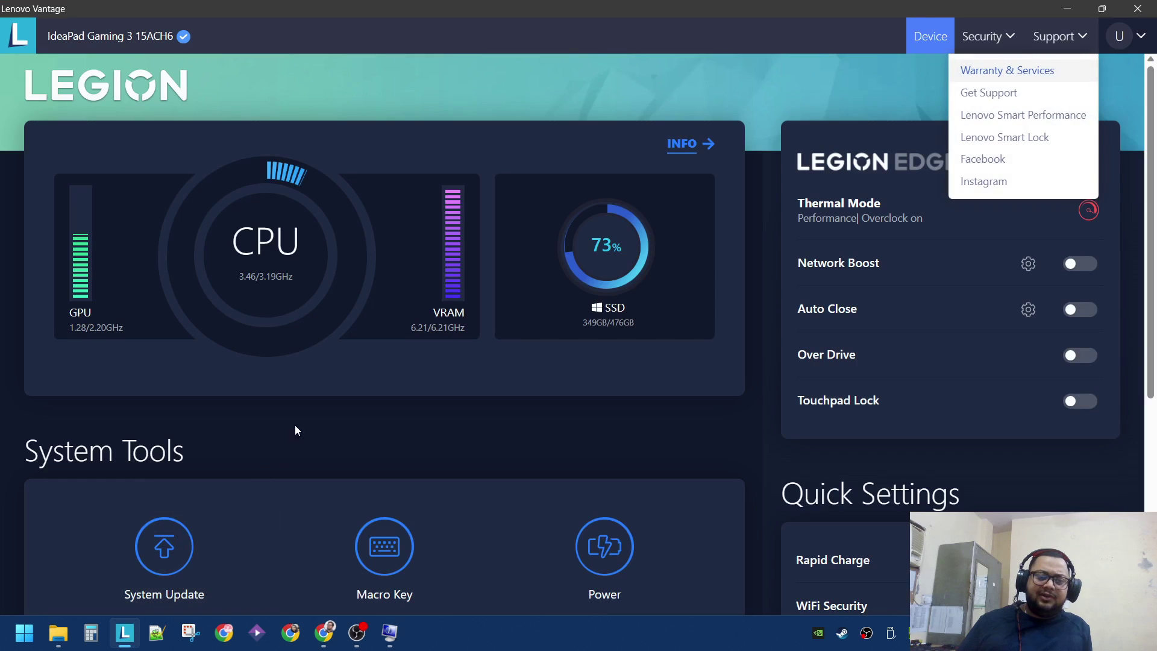
click(1082, 12)
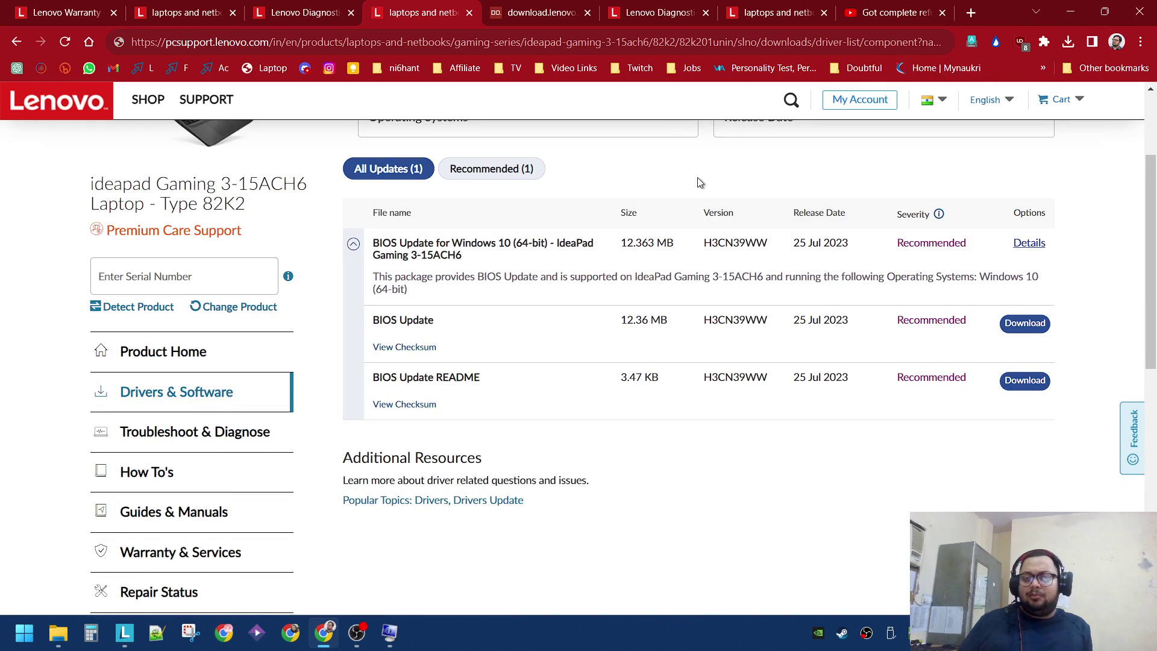
Step: Close the BIOS README tab and switch to the Lenovo Diagnostics solutions page
click(660, 134)
click(660, 134)
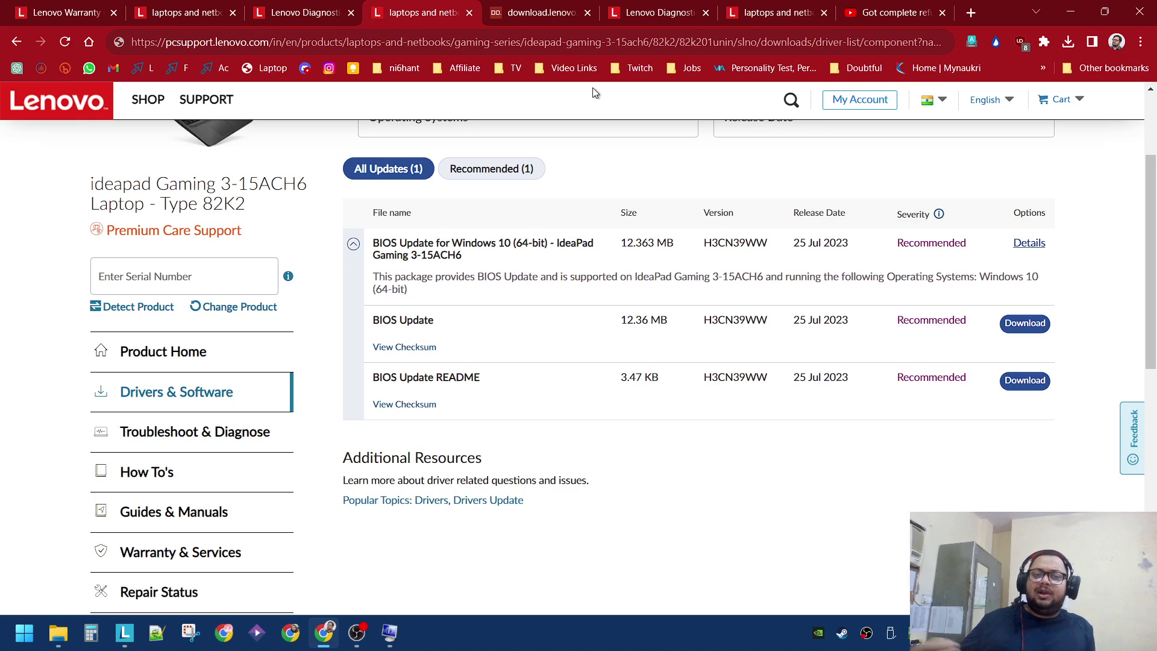
click(581, 17)
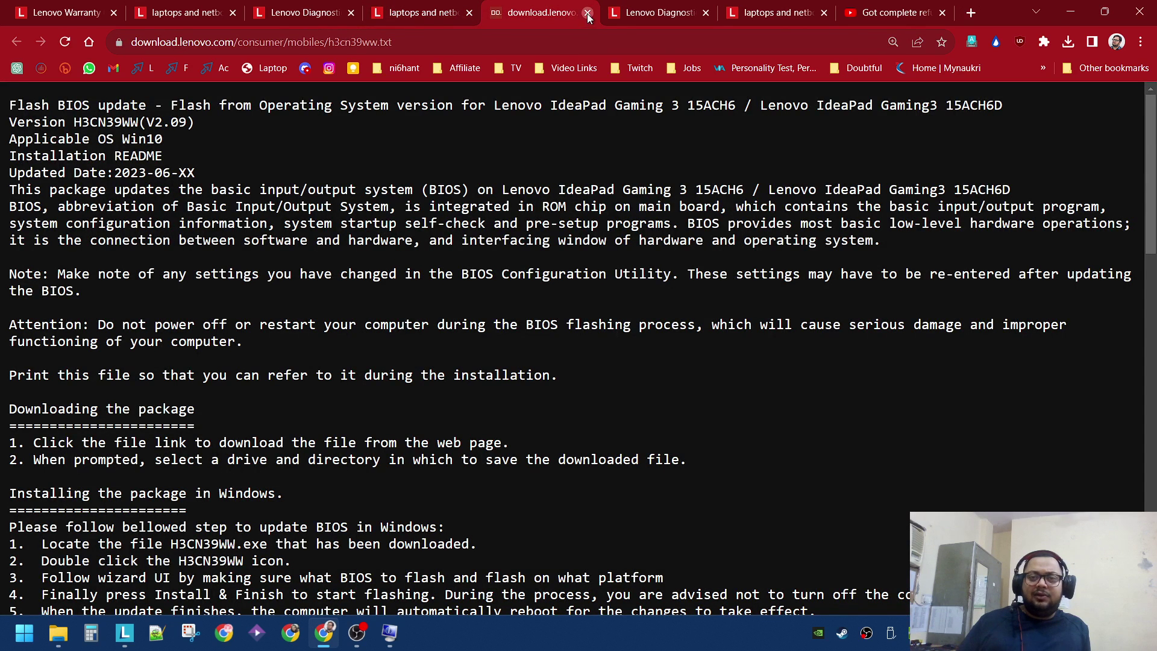
click(587, 12)
click(560, 5)
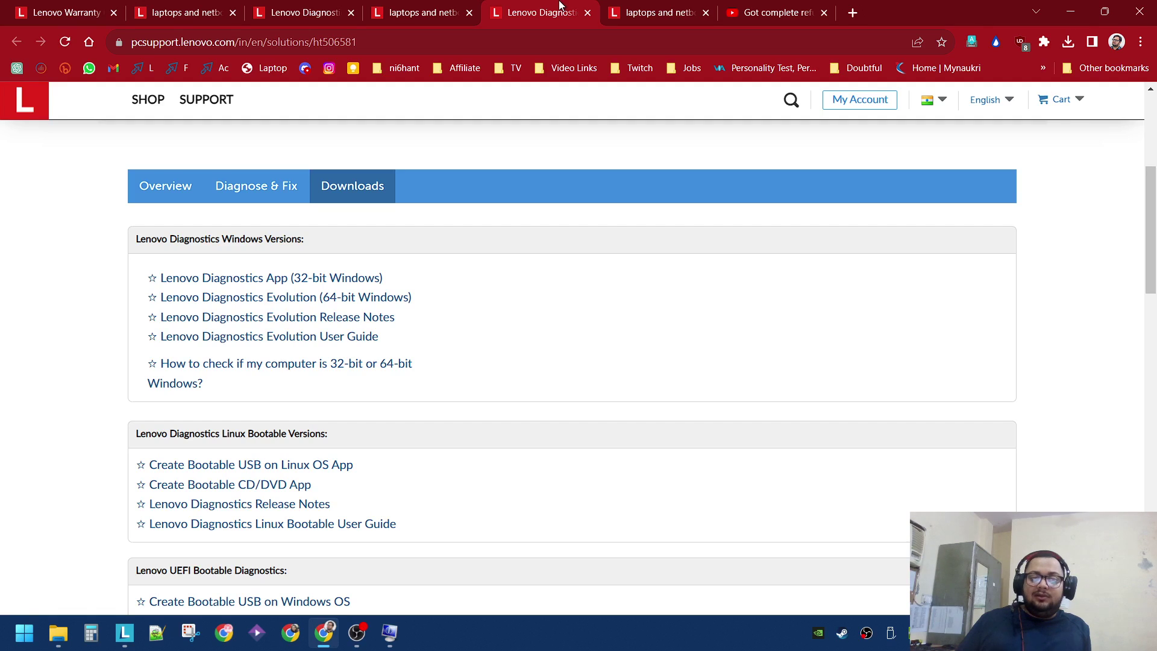
Step: Close the Custom Scan diagnostics tab, confirming Leave, and return to the H3CN39WW BIOS update listing
click(634, 5)
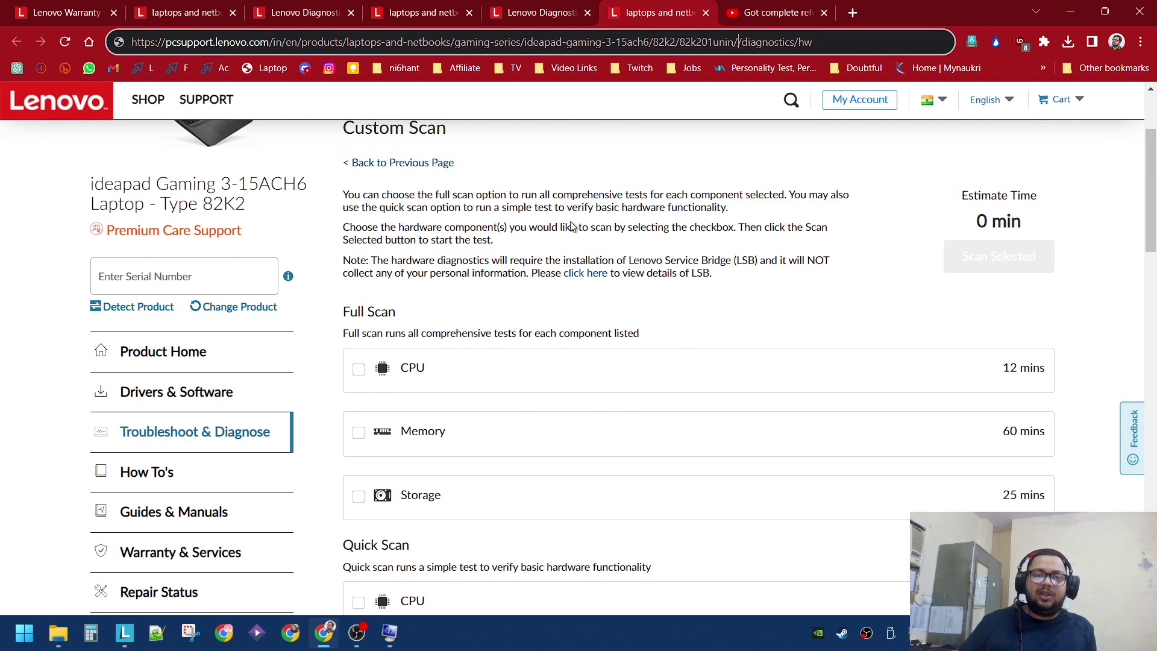
scroll(559, 238, up, 1)
scroll(512, 271, down, 8)
scroll(467, 314, up, 3)
scroll(466, 314, up, 2)
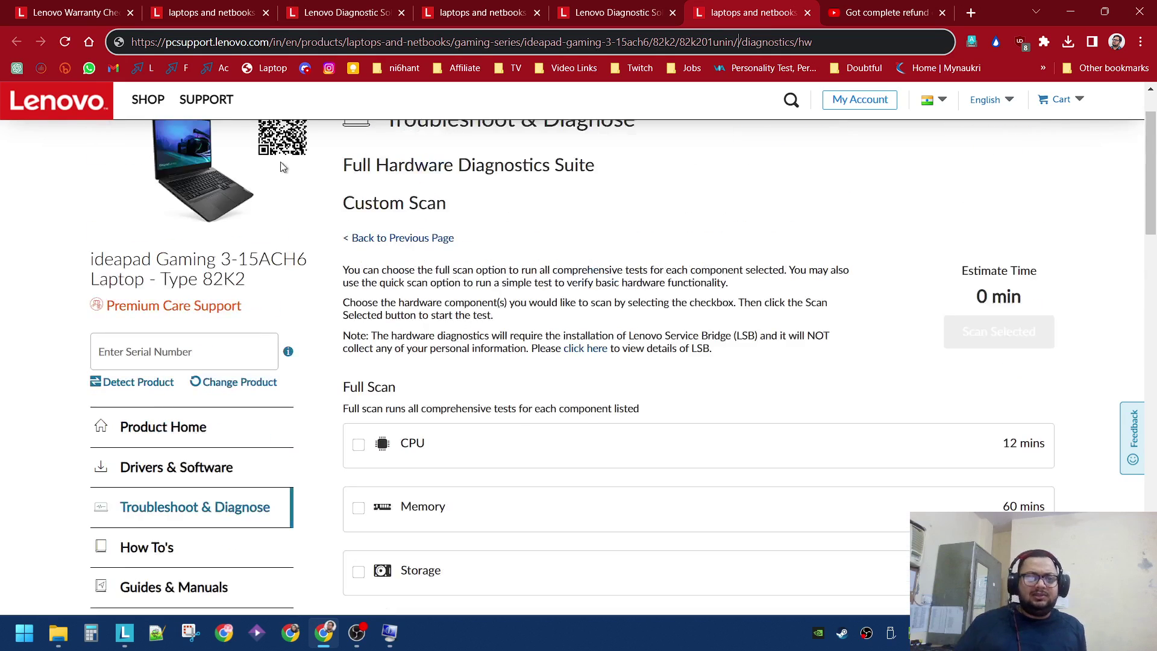
click(807, 12)
click(643, 130)
click(515, 6)
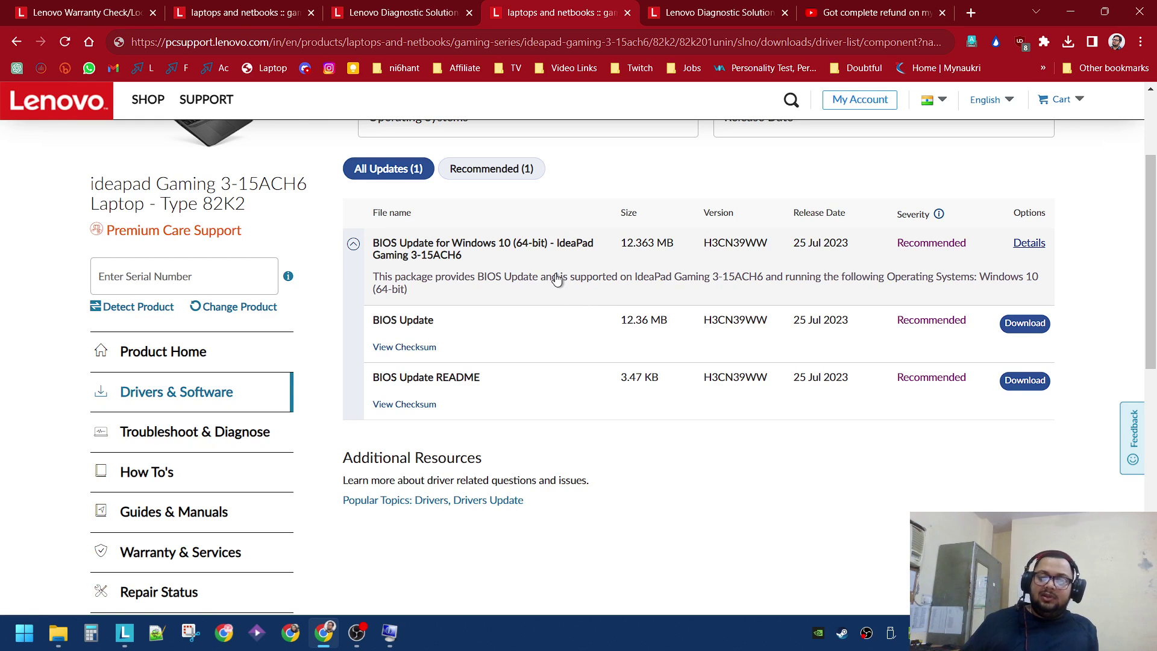
Step: Switch briefly to OBS Studio, then back to the refund video tab in the browser
click(356, 633)
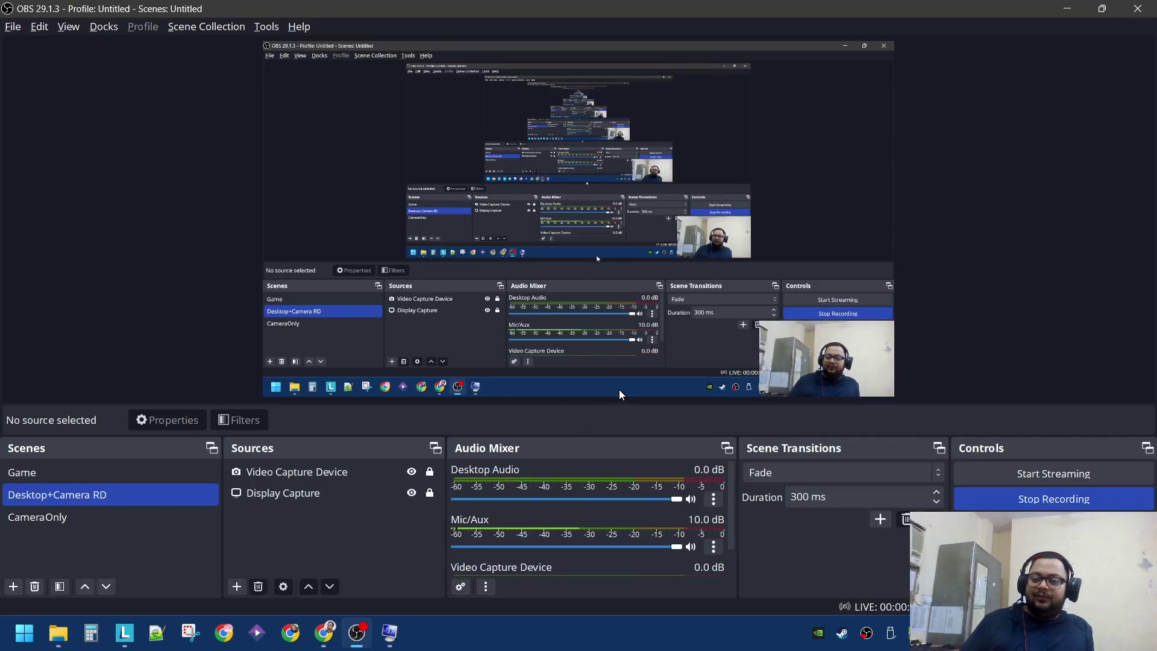
key(alt+Tab)
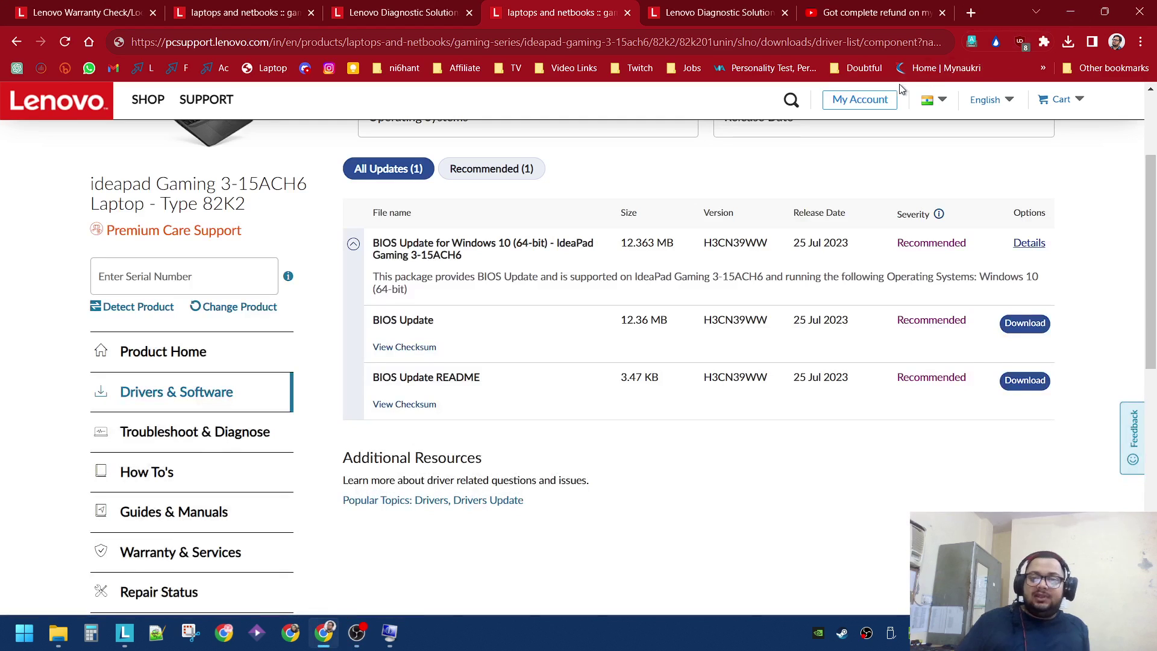
click(880, 12)
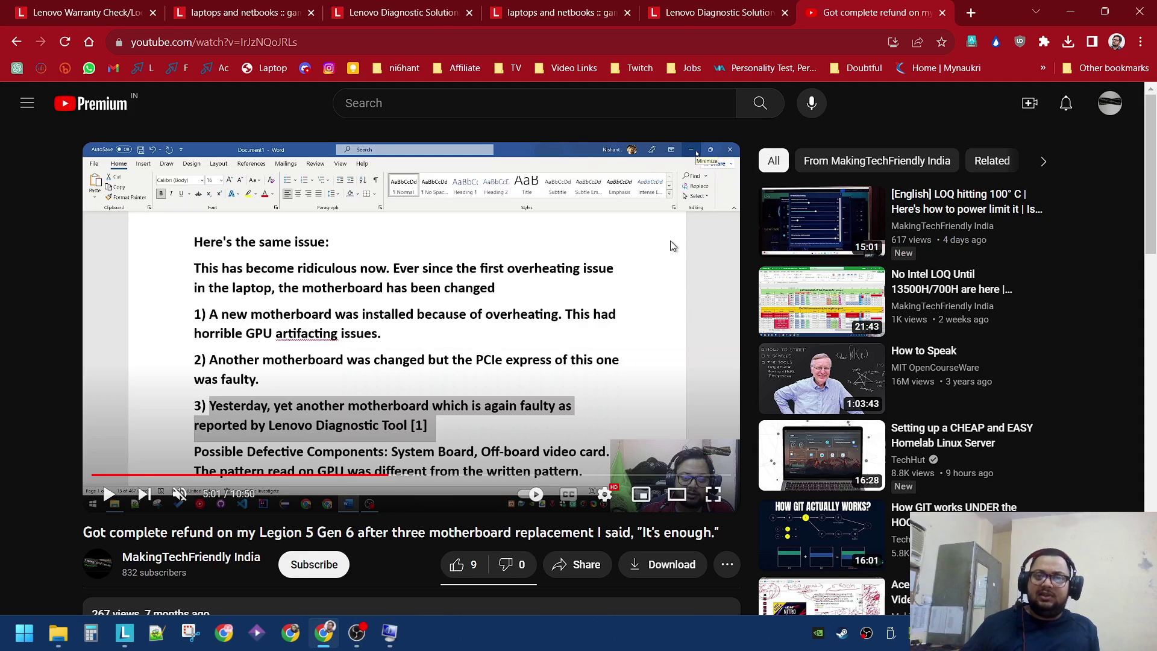
click(1107, 107)
click(685, 48)
Step: Load the MakingTechFriendly India channel home page from a youtube.com/@ address in a new tab
click(971, 12)
text(y)
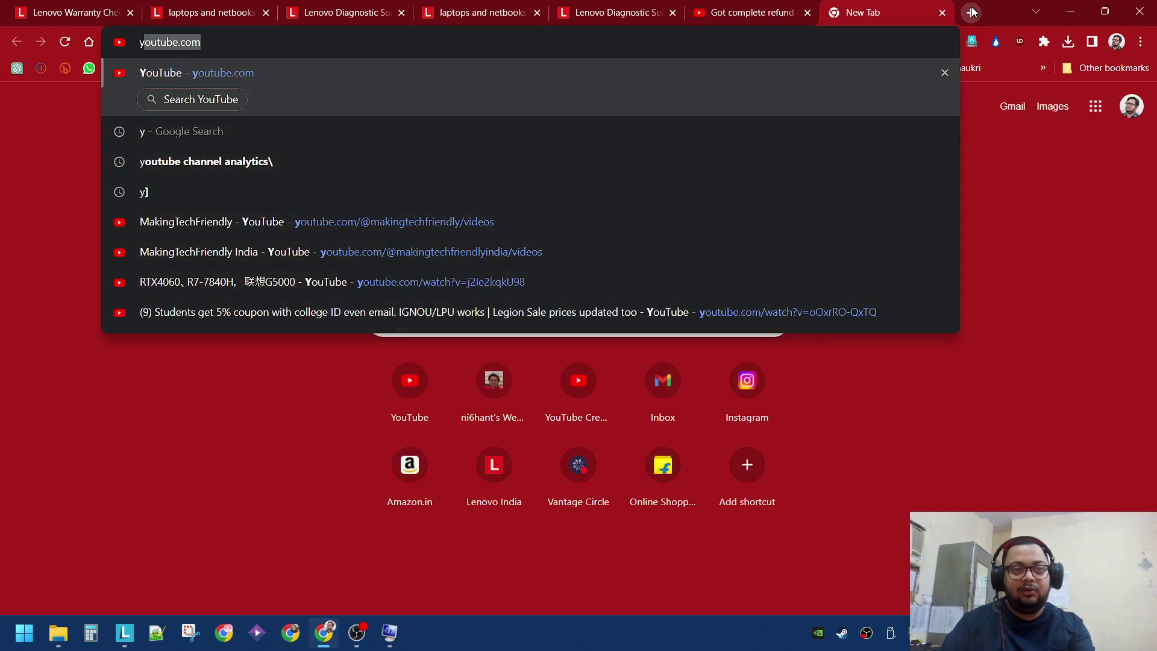
text(outube.com/@)
key(Down)
key(Down)
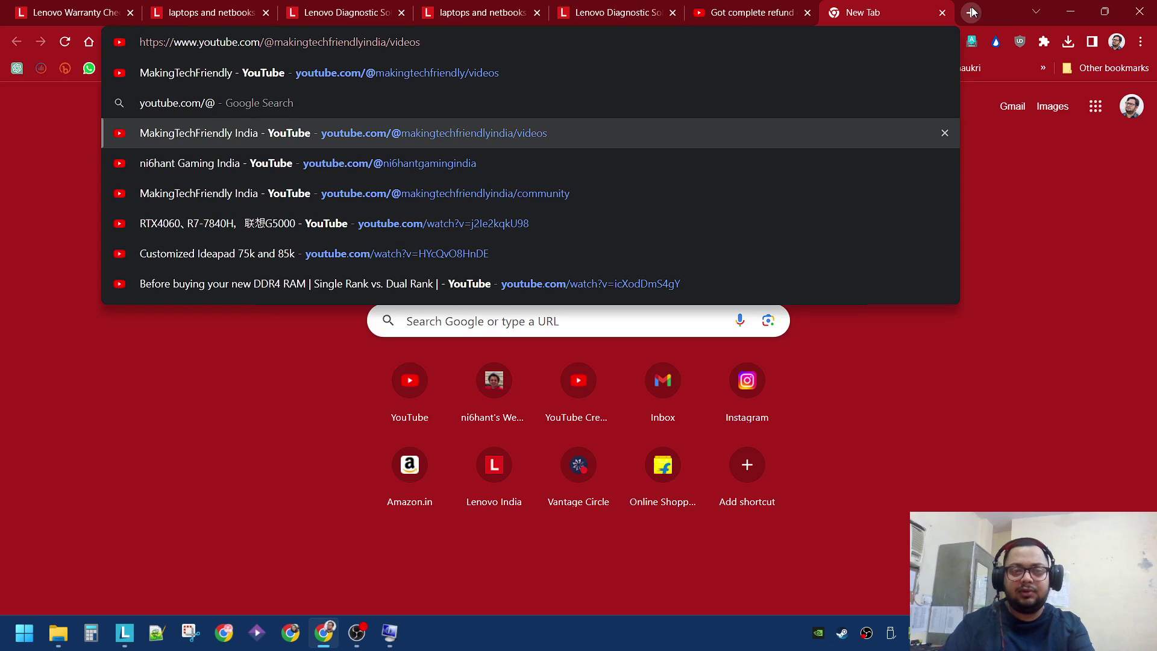
key(BackSpace)
key(BackSpace)
key(BackSpace)
key(BackSpace)
key(BackSpace)
key(BackSpace)
key(Return)
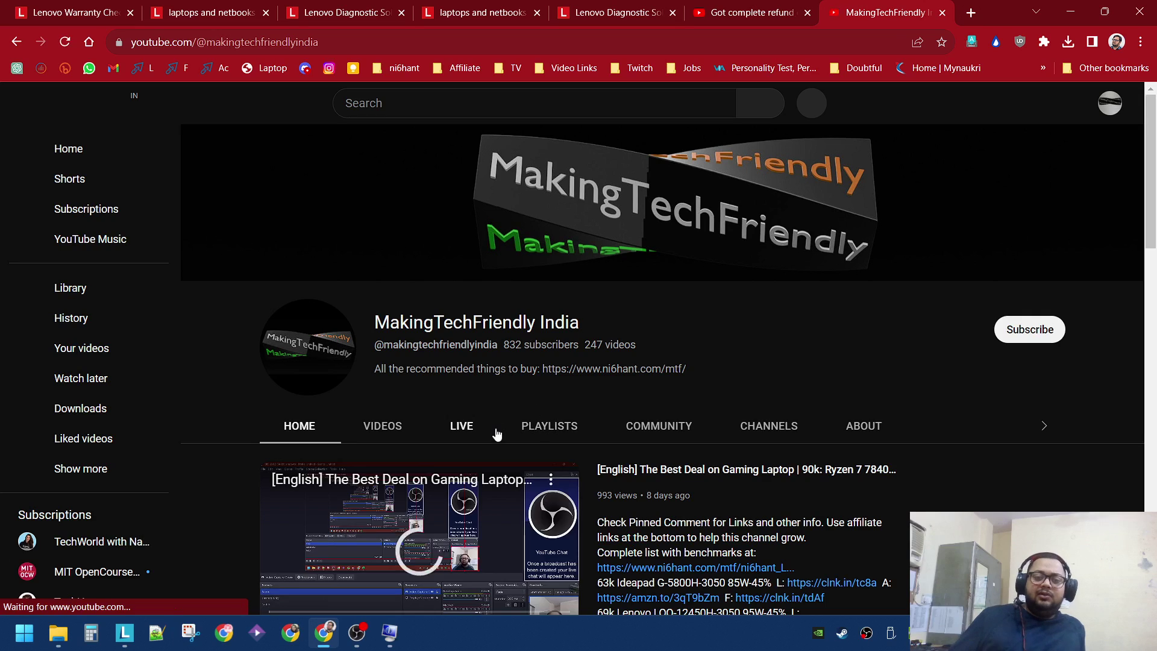
Step: Play the channel's 'Things to do when you get a new laptop' playlist from video 1 of 7
click(461, 426)
click(538, 427)
scroll(554, 401, down, 5)
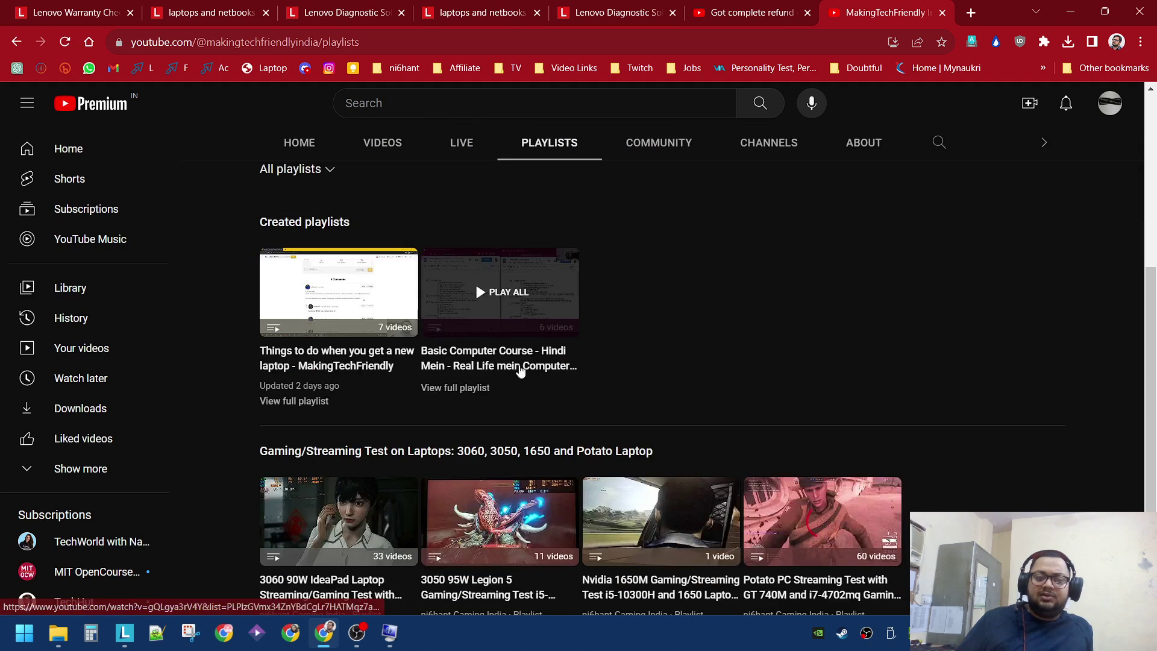
click(314, 281)
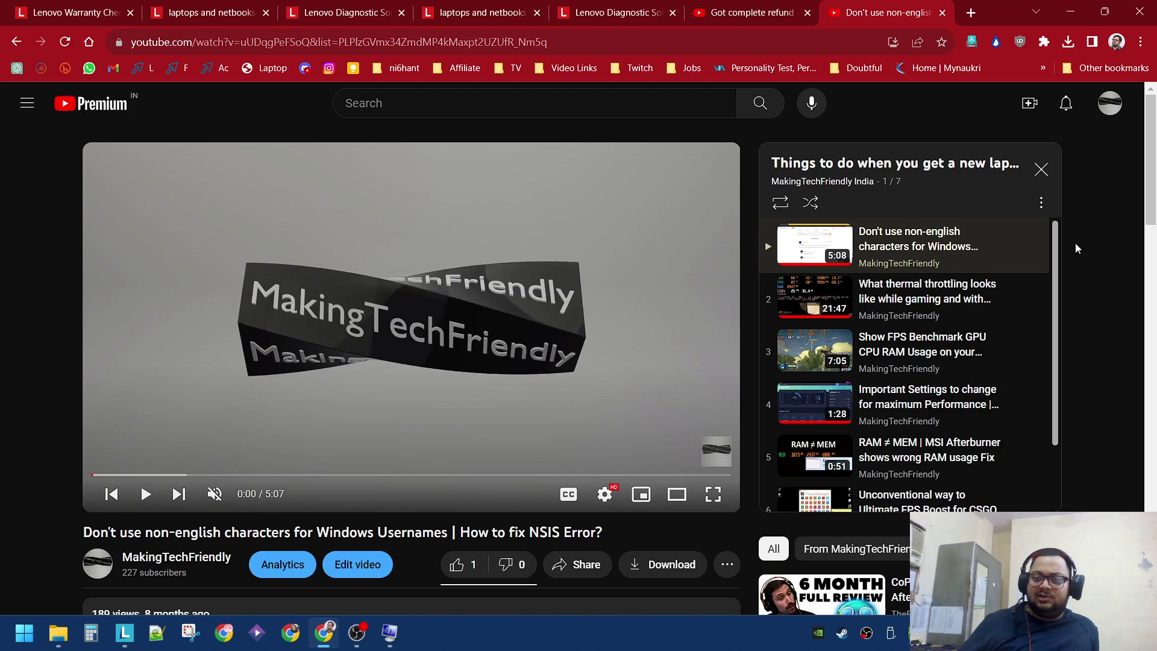
scroll(983, 266, down, 1)
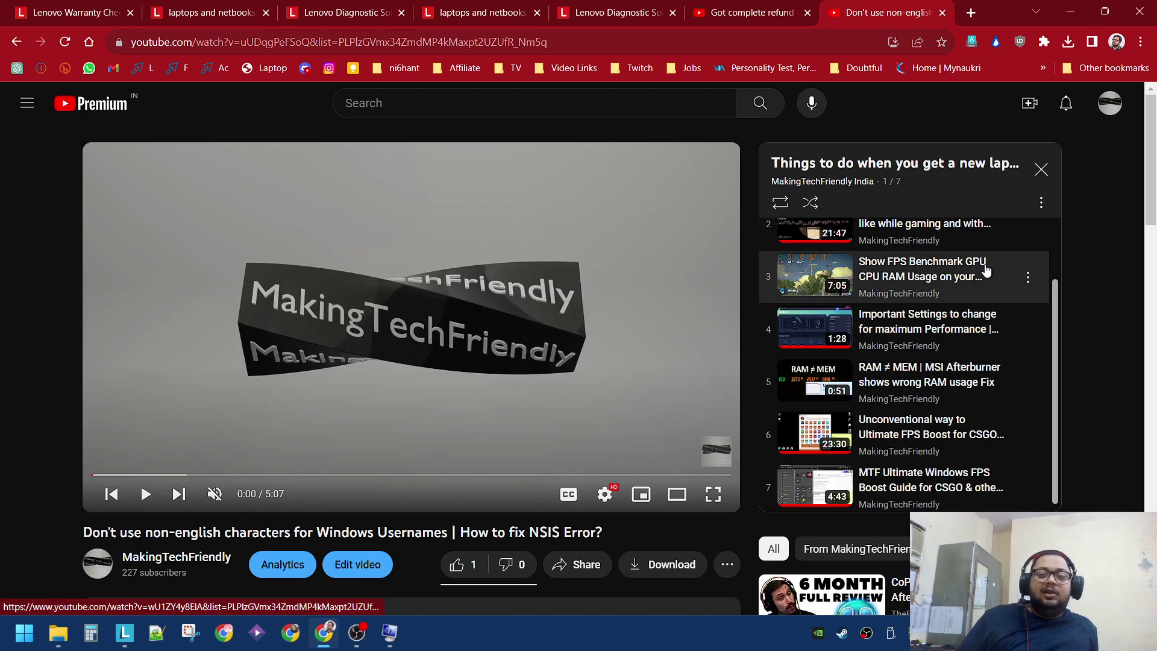
scroll(982, 258, up, 2)
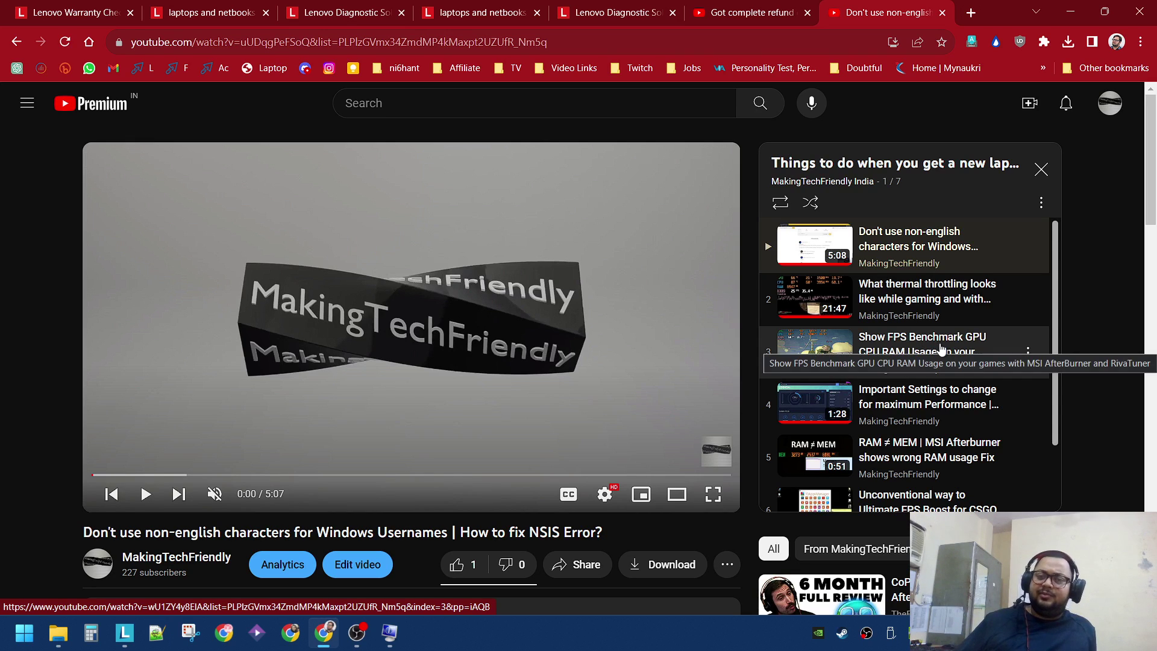
scroll(958, 338, down, 1)
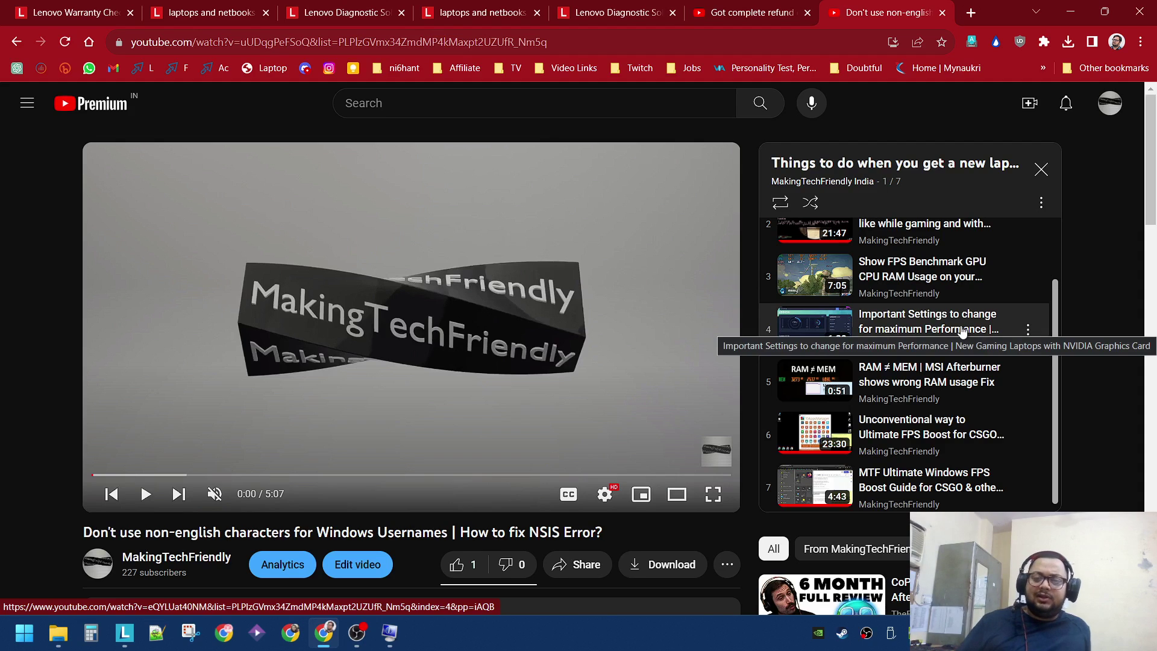
scroll(962, 332, up, 1)
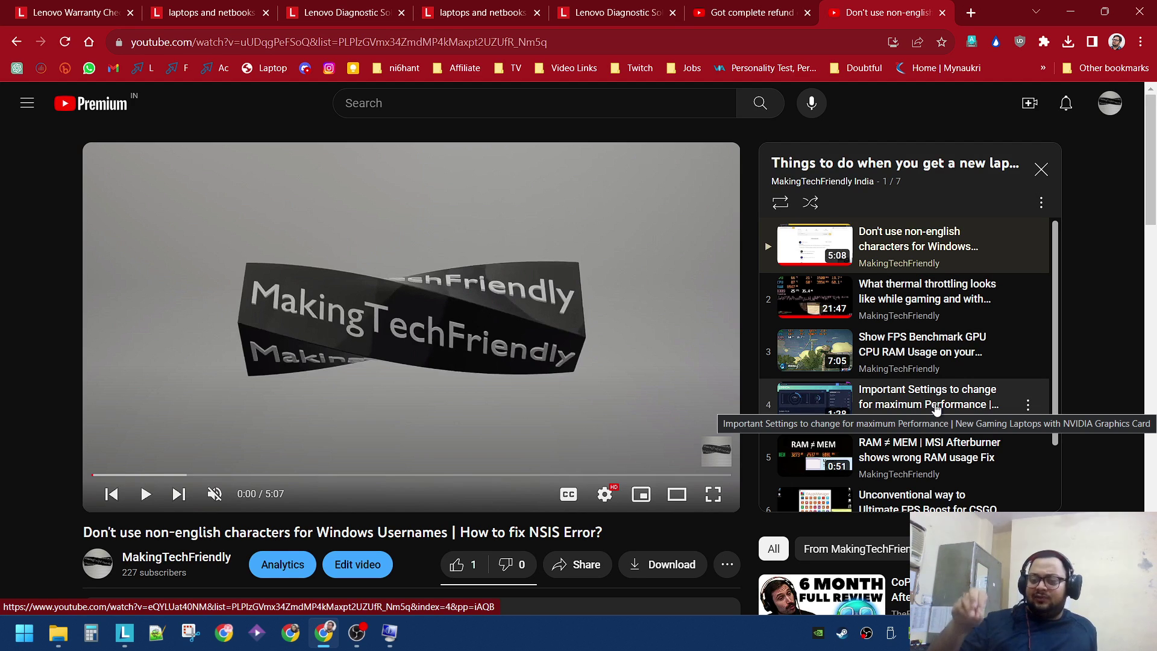
scroll(1015, 383, down, 3)
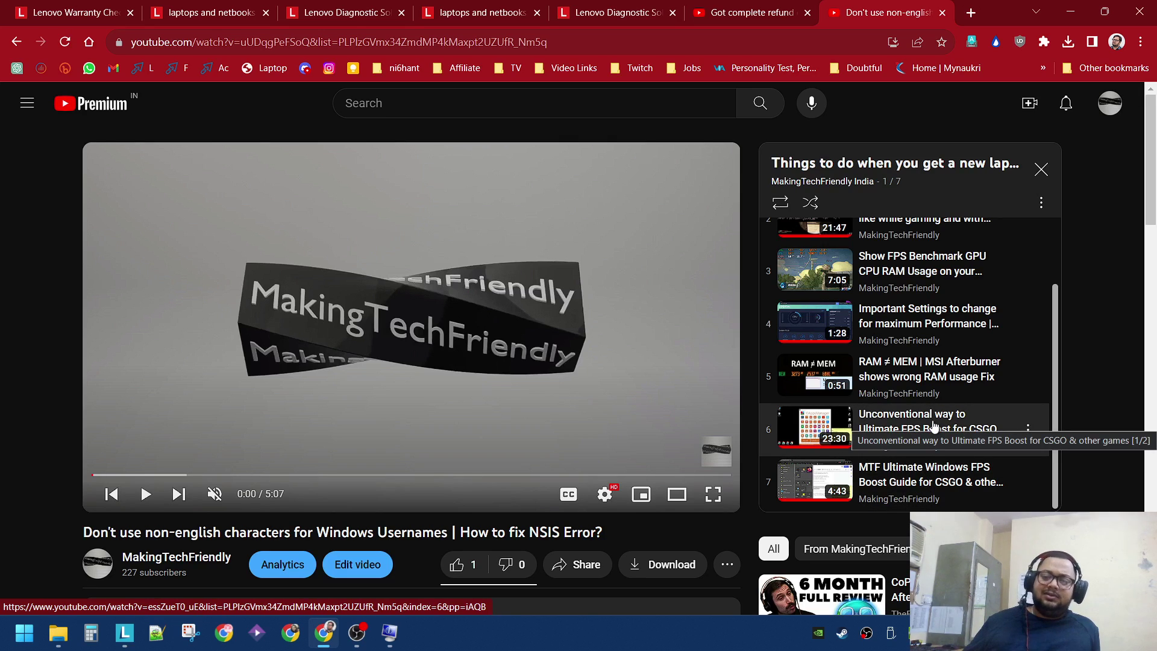
Step: Bring the OBS Studio window to the front from the taskbar
click(365, 630)
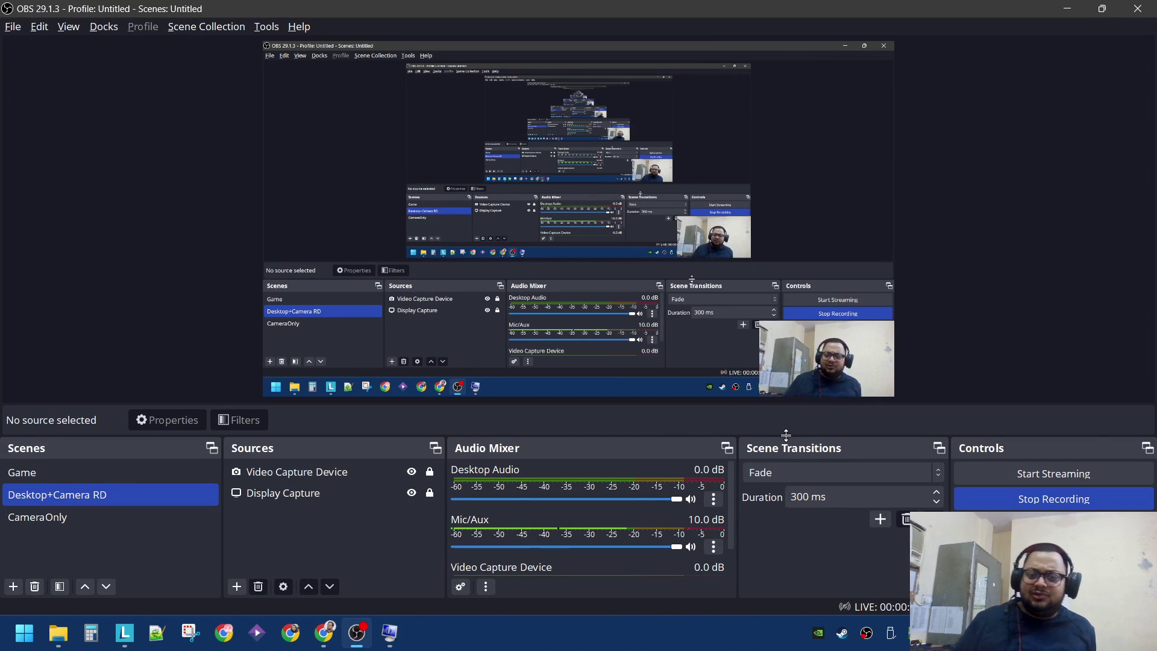